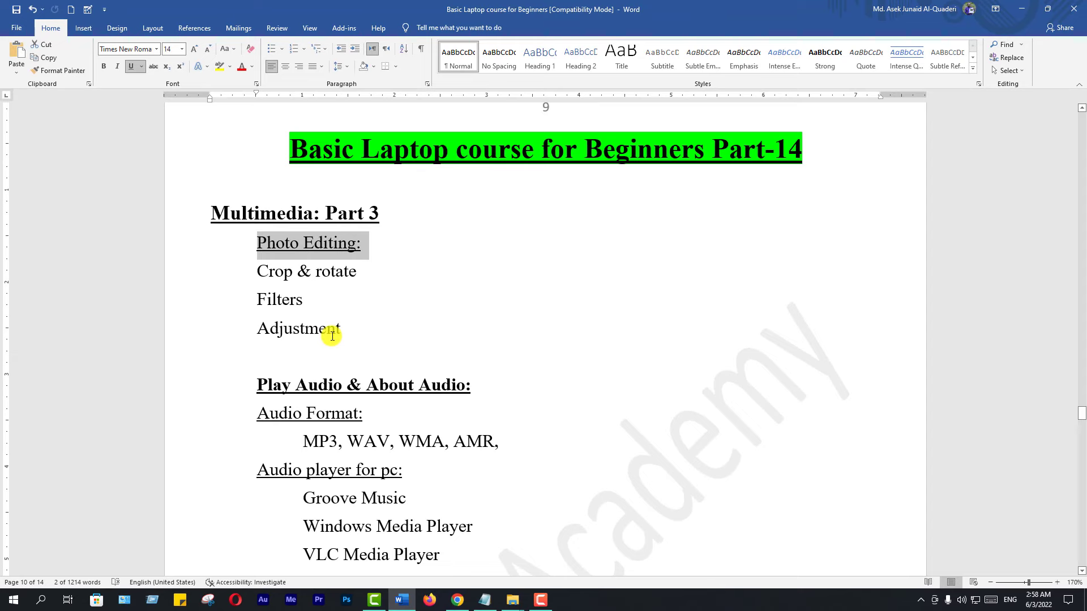
# Open the IMG_1265 image from the Pictures folder in the Photos app for editing
pyautogui.click(1022, 9)
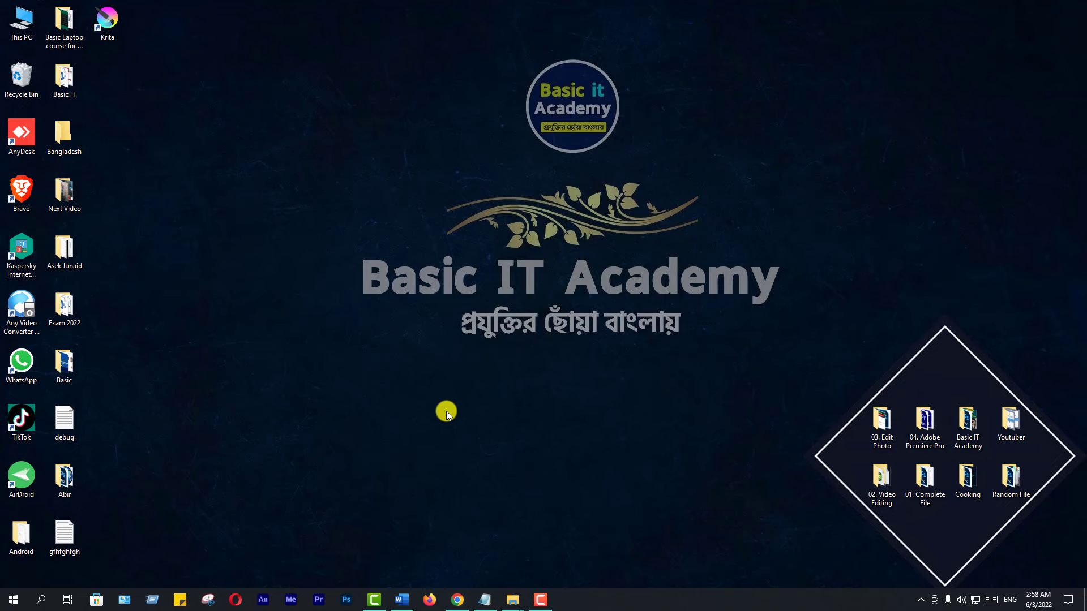
pyautogui.doubleClick(21, 22)
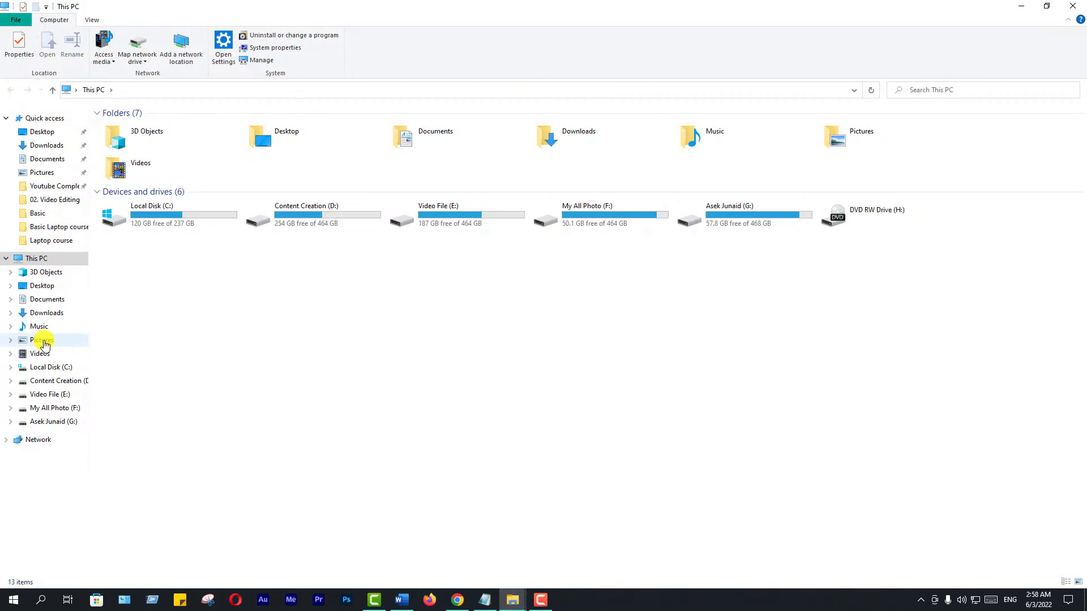
pyautogui.click(43, 342)
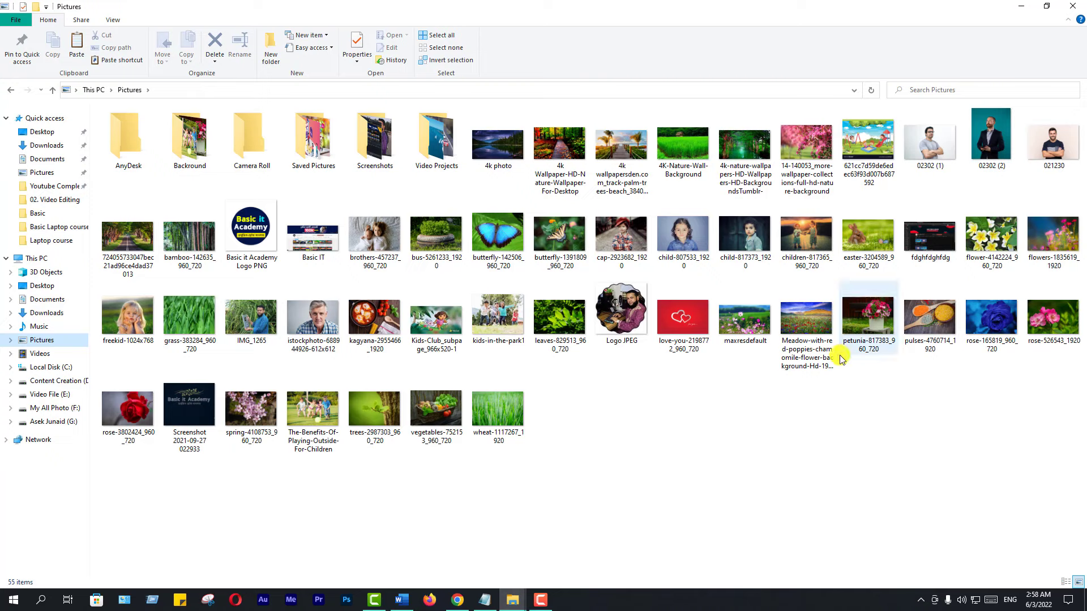
pyautogui.rightClick(253, 321)
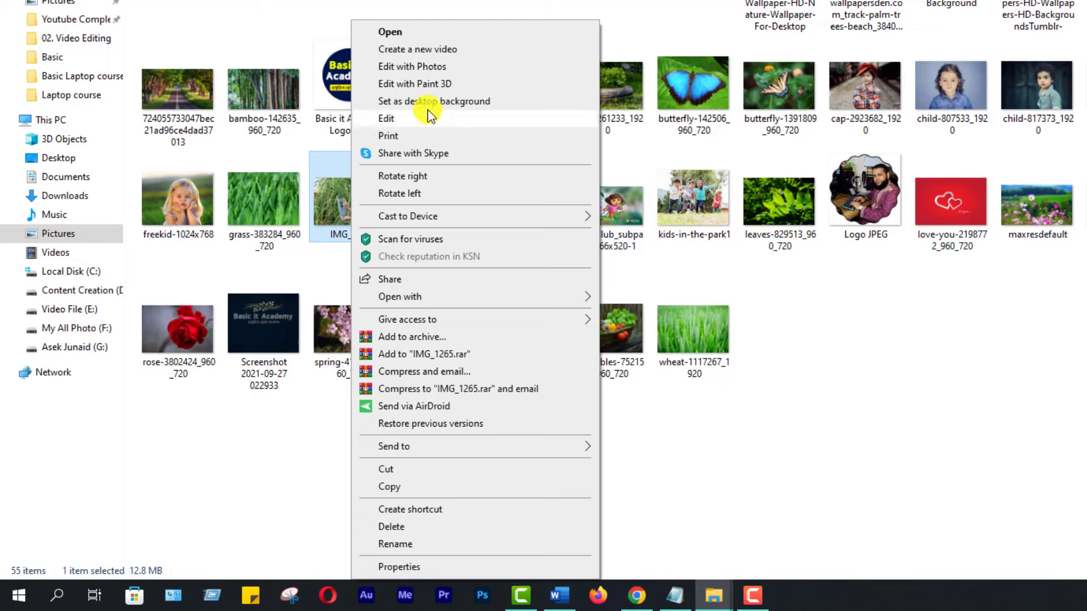
pyautogui.click(420, 68)
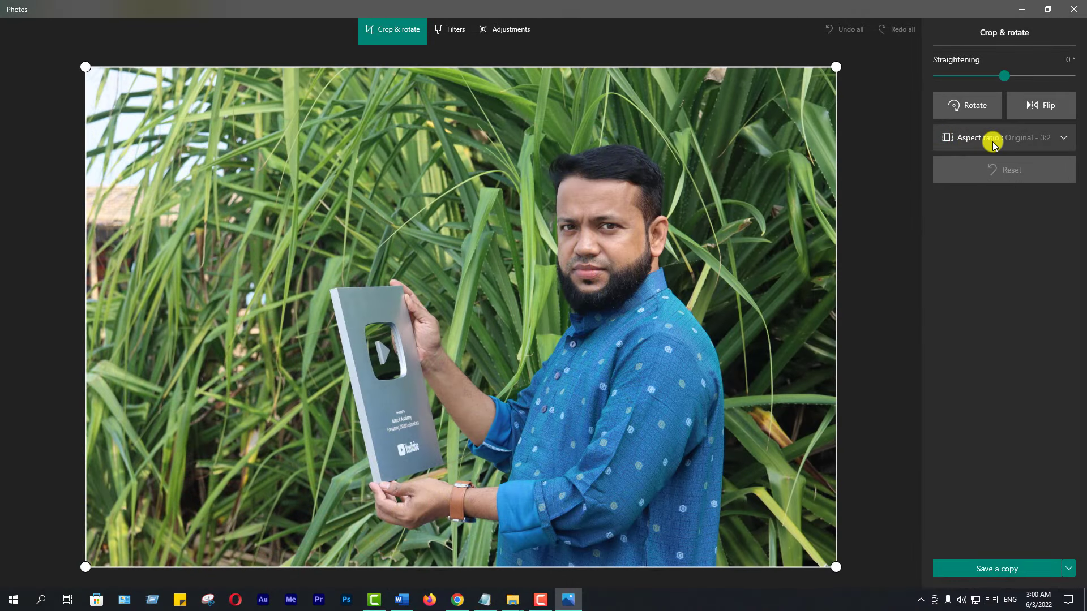
# Set the crop aspect ratio to Square and shift the photo left so the man and the plaque sit within the frame
pyautogui.click(1008, 141)
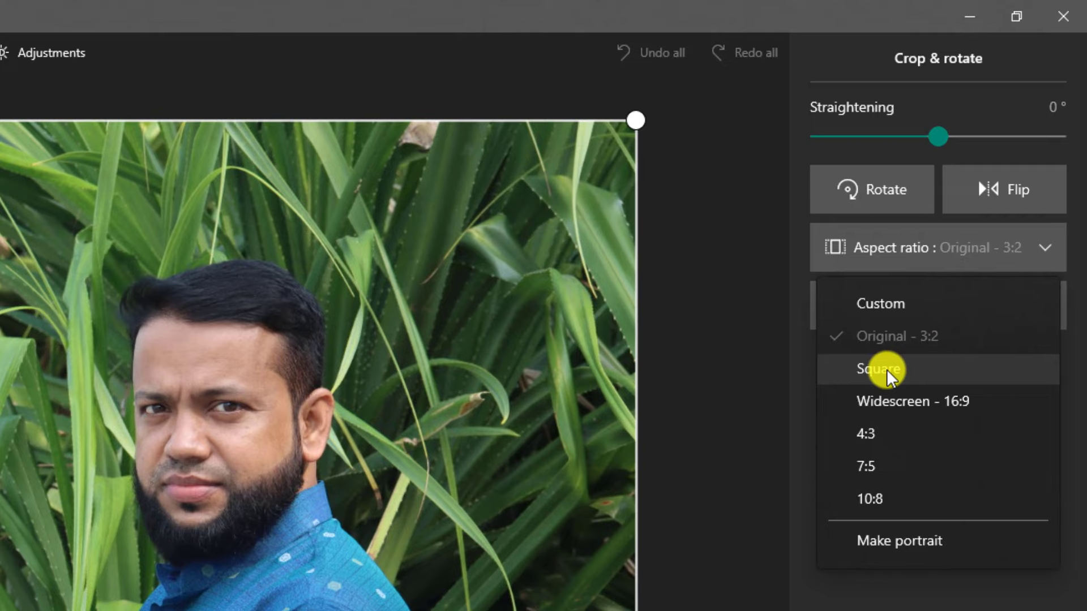
pyautogui.click(886, 369)
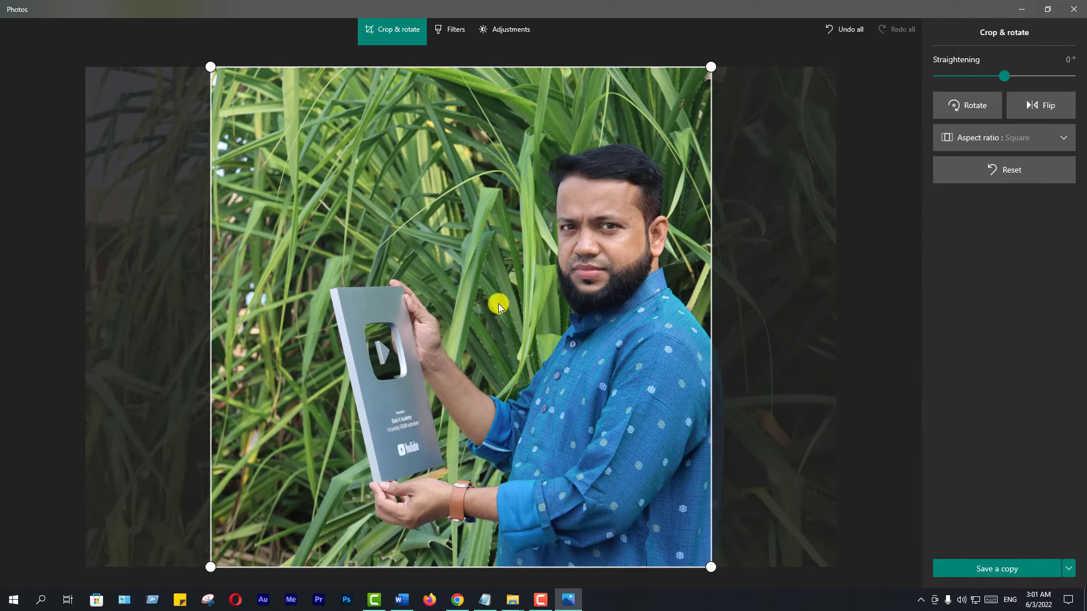
pyautogui.moveTo(565, 306); pyautogui.dragTo(468, 303)
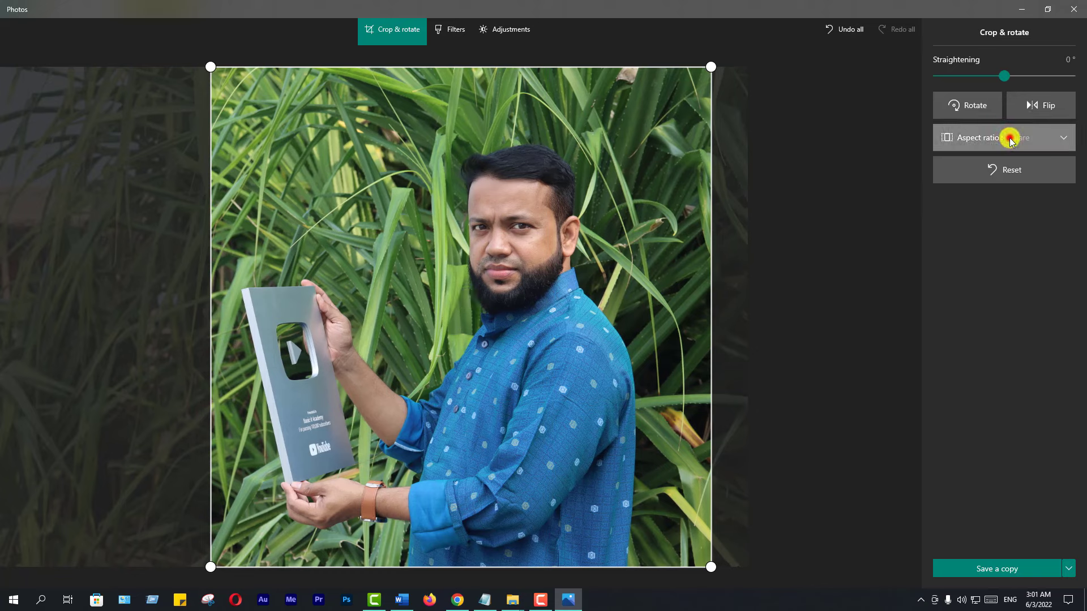
# Change the crop aspect ratio to Widescreen - 16:9 and move the photo slightly down inside the crop frame
pyautogui.click(1010, 139)
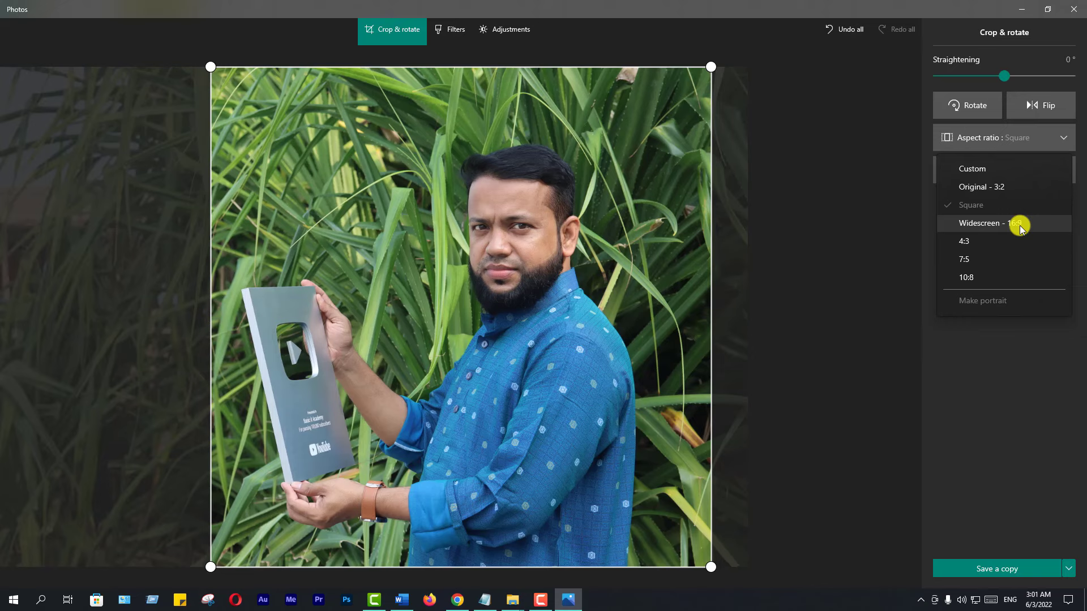
pyautogui.click(1008, 224)
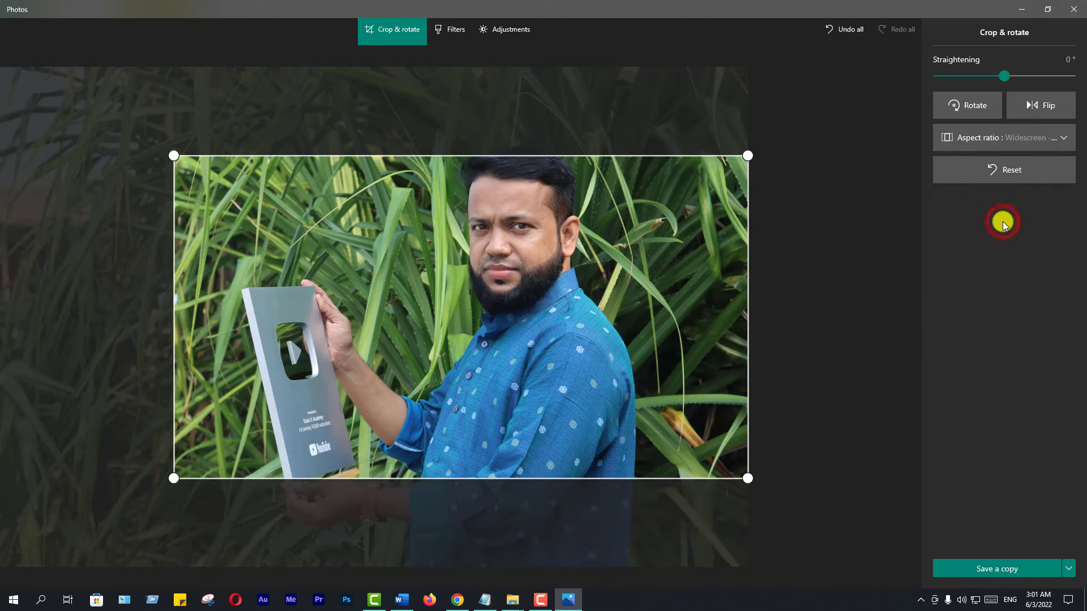
pyautogui.moveTo(706, 330); pyautogui.dragTo(578, 347)
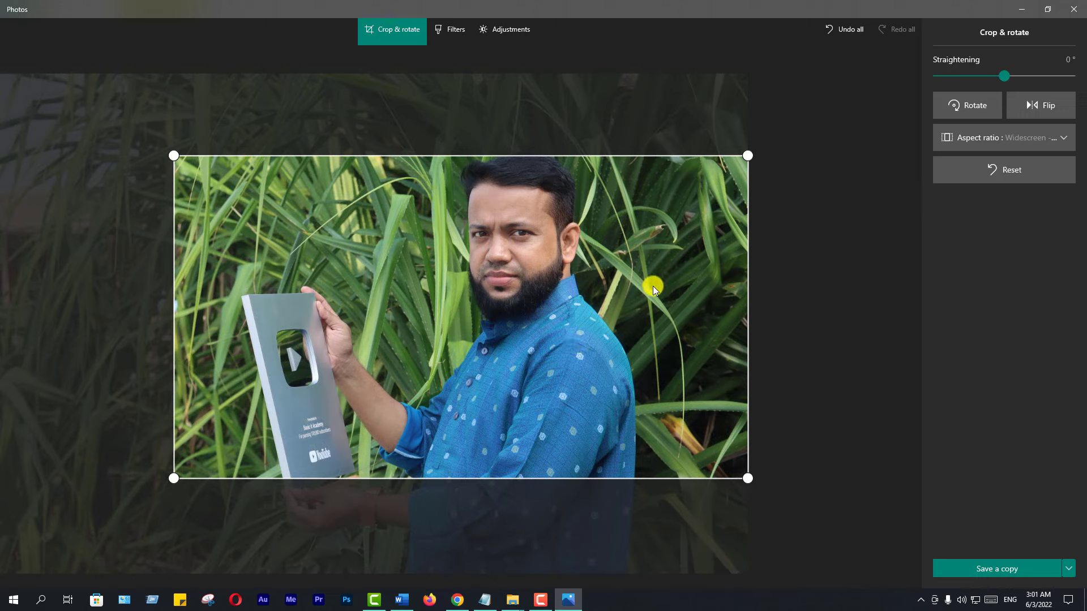
# Try the 4:3, 7:5 and 10:8 crop aspect ratios in turn and switch back to 4:3
pyautogui.click(1020, 138)
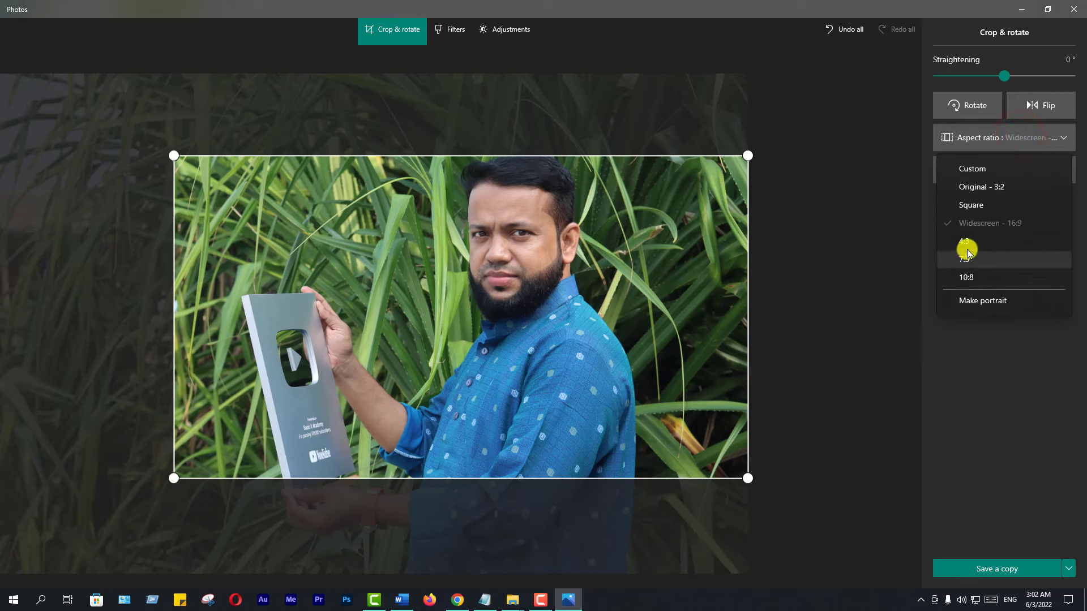
pyautogui.click(972, 243)
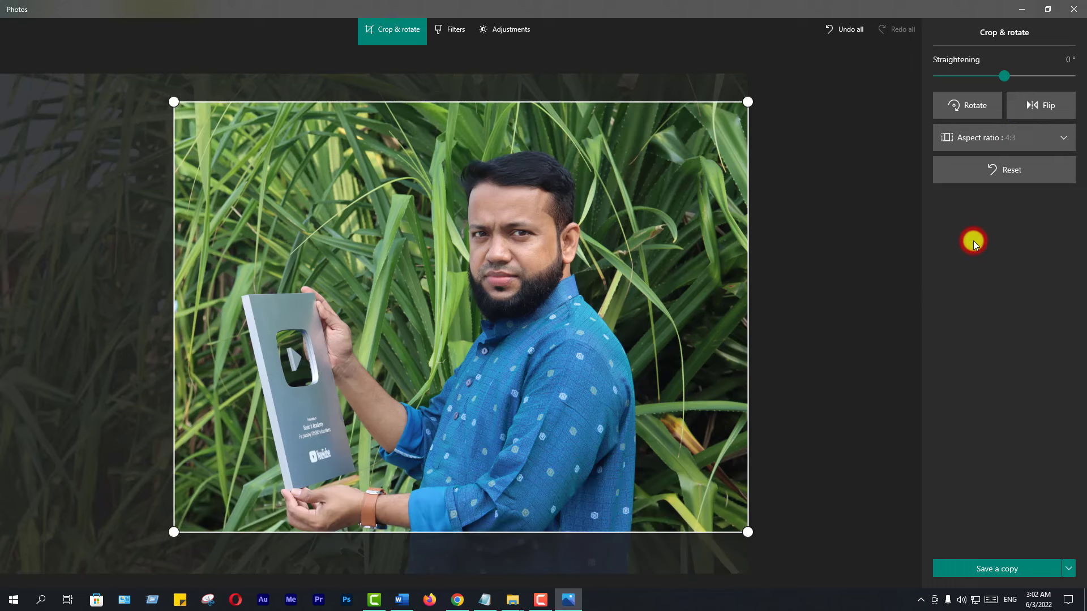
pyautogui.click(1024, 139)
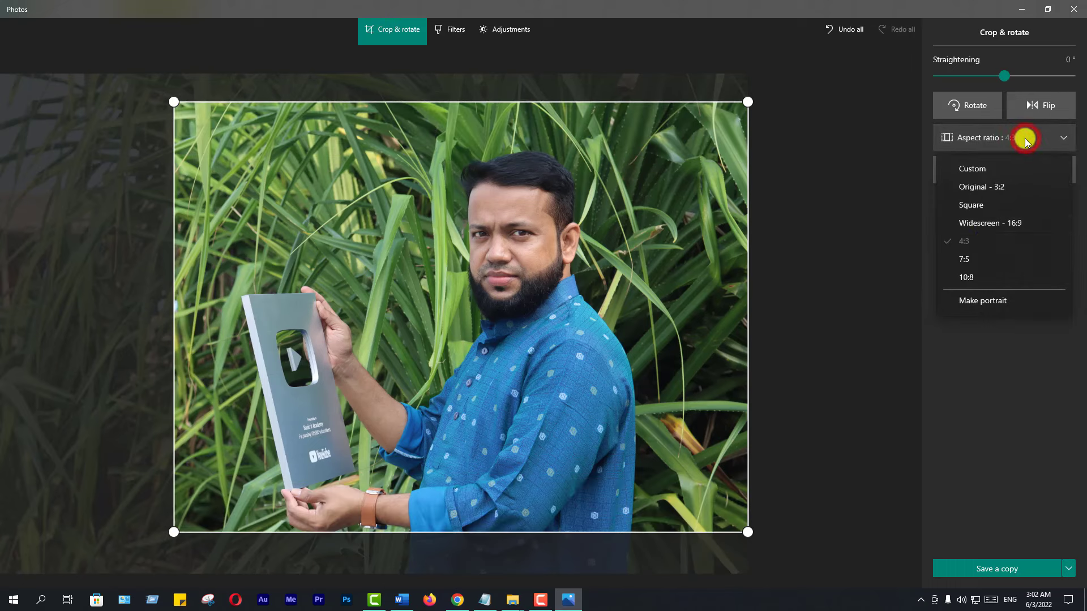
pyautogui.click(978, 260)
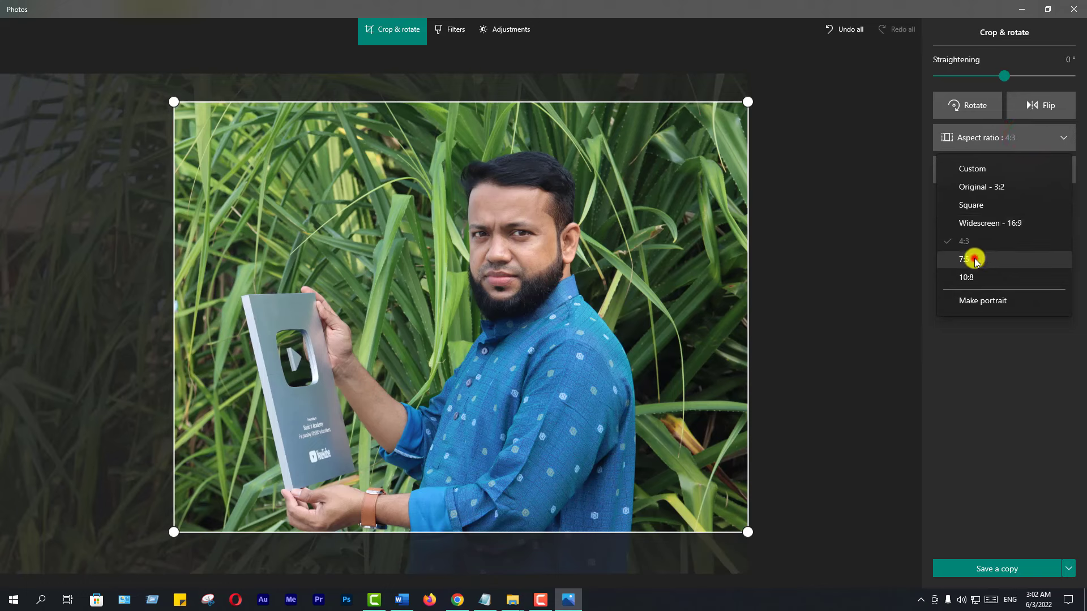
pyautogui.click(1011, 137)
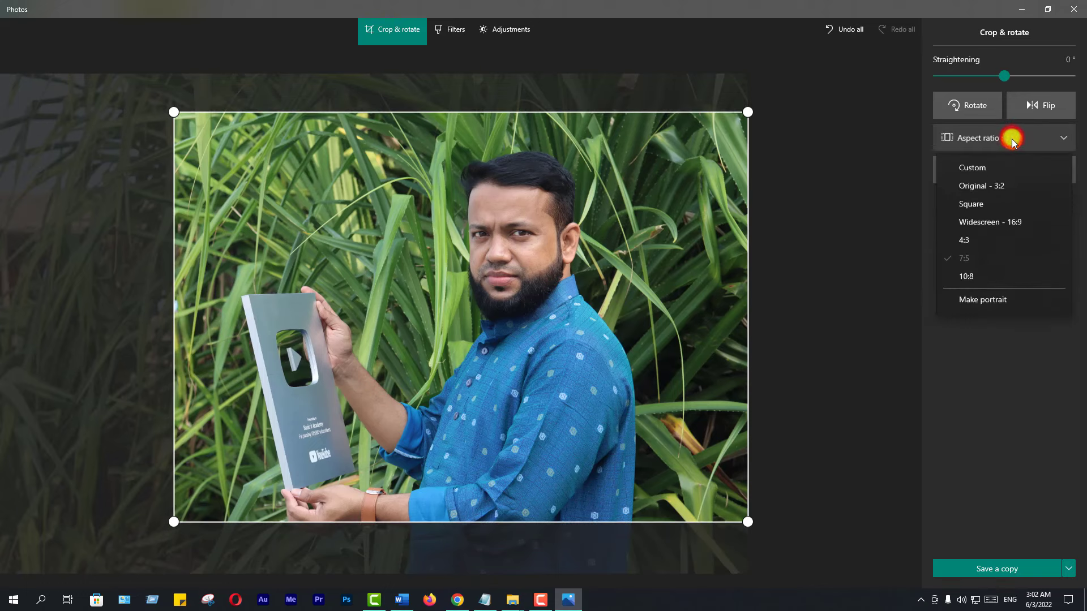
pyautogui.click(984, 278)
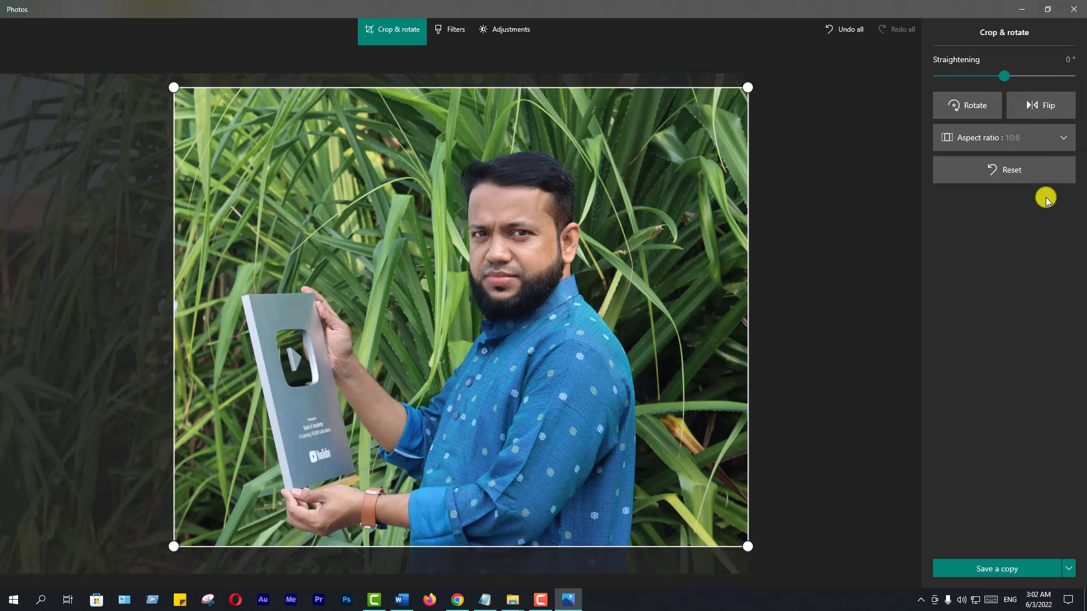
pyautogui.click(1041, 138)
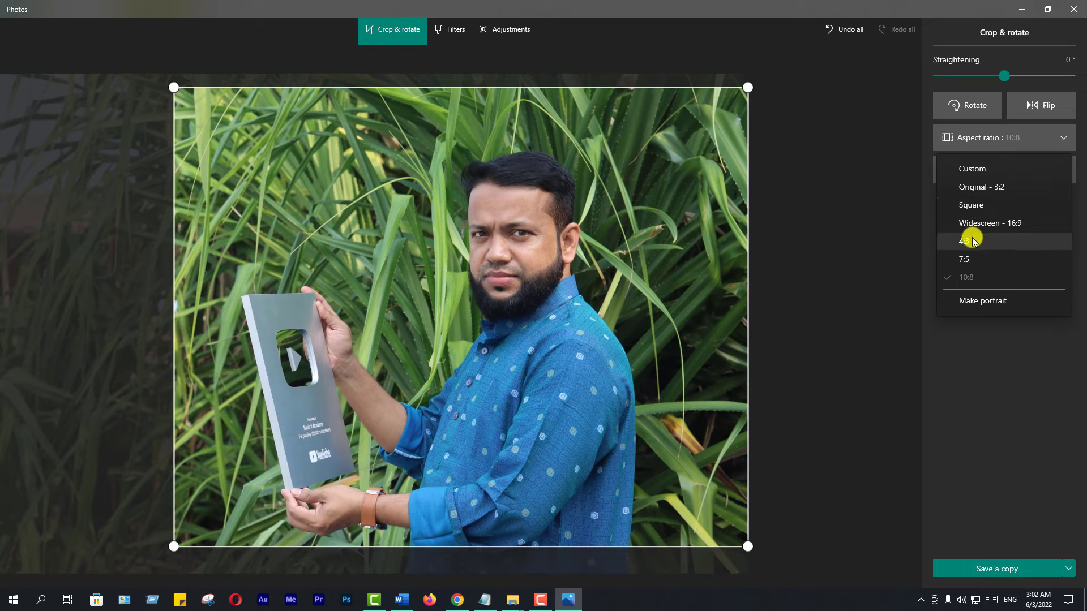
pyautogui.click(971, 242)
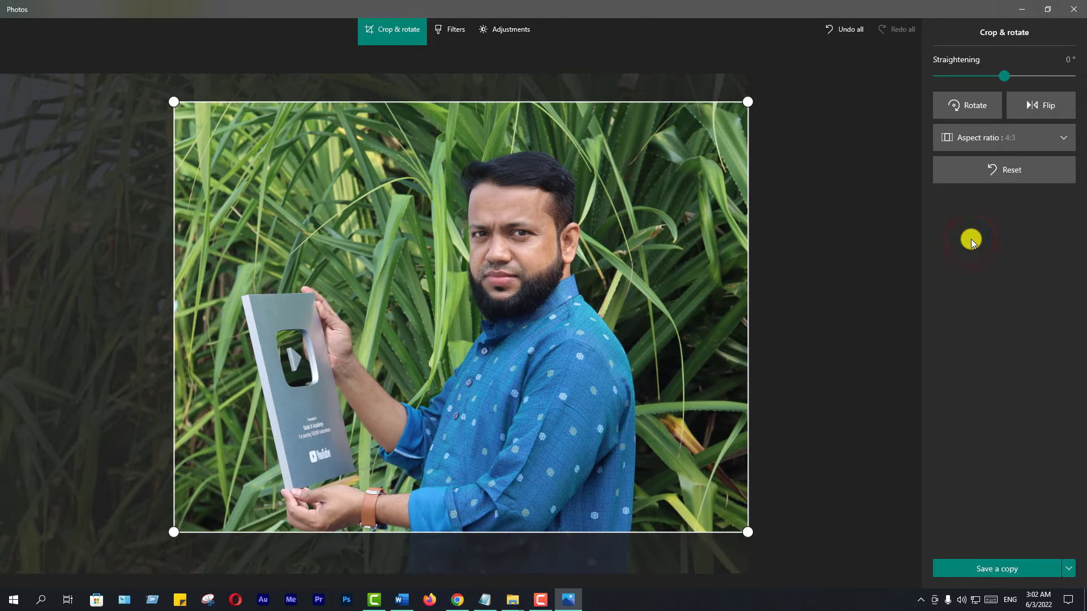
# Set the crop aspect ratio to 10:8 and shift the photo upward inside the crop frame
pyautogui.click(997, 139)
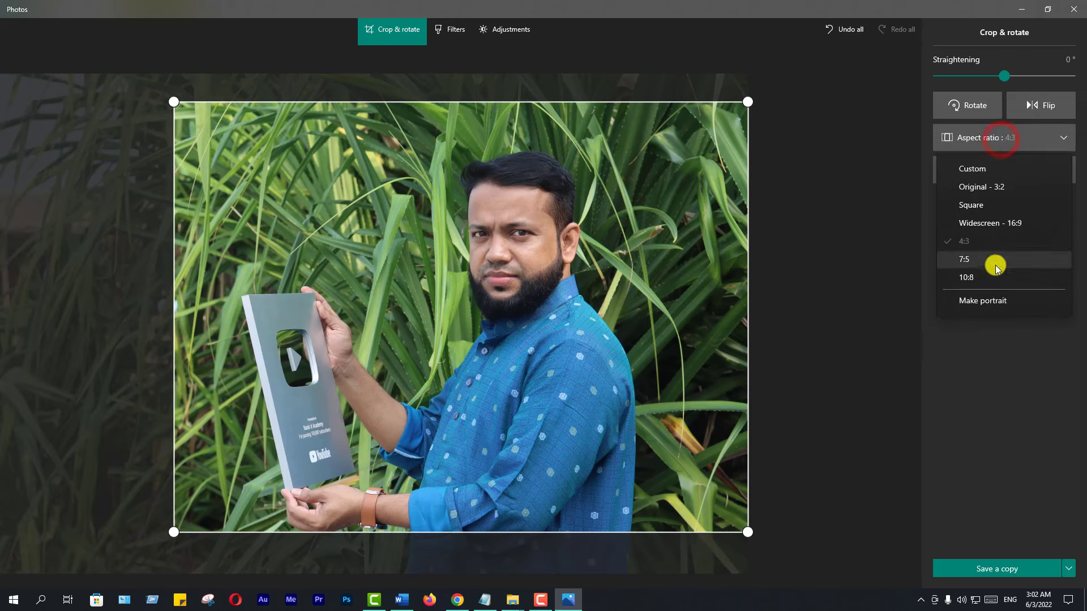
pyautogui.click(971, 278)
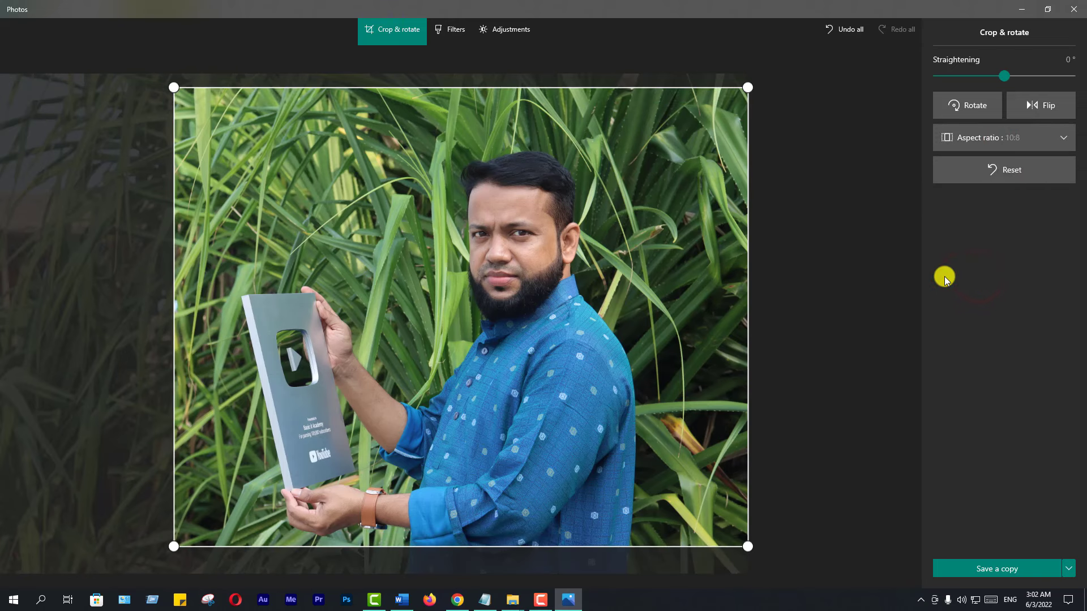
pyautogui.moveTo(532, 342); pyautogui.dragTo(463, 247)
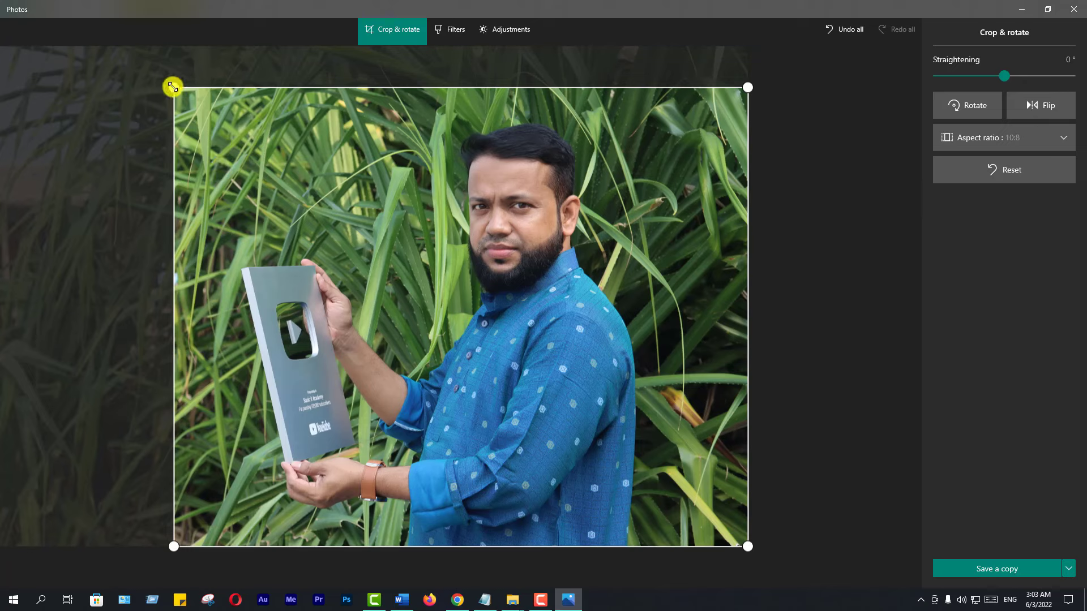
# Tighten the 10:8 crop slightly around the man and the plaque by resizing the crop frame
pyautogui.moveTo(173, 87); pyautogui.dragTo(154, 105)
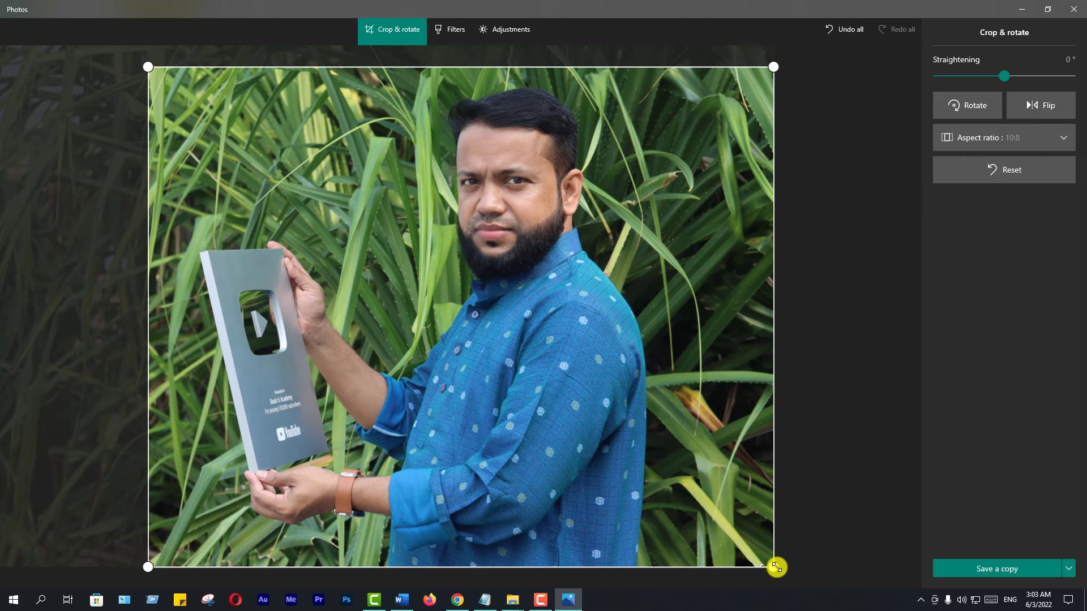
pyautogui.moveTo(776, 566)
pyautogui.mouseDown()
pyautogui.moveTo(745, 558)
pyautogui.moveTo(792, 578)
pyautogui.mouseUp()
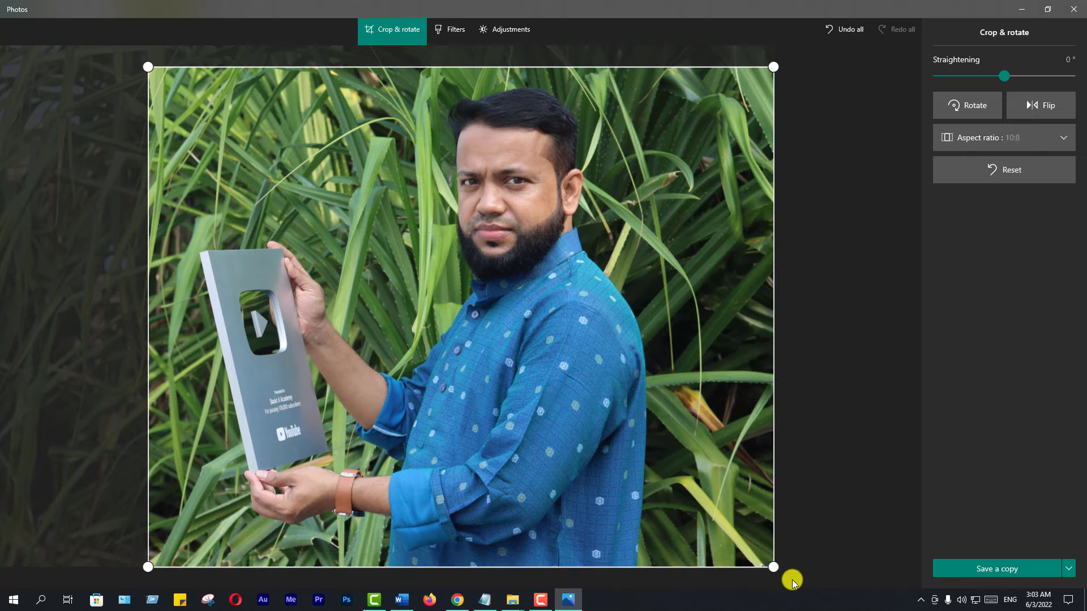
pyautogui.moveTo(776, 330)
pyautogui.mouseDown()
pyautogui.moveTo(753, 330)
pyautogui.moveTo(768, 334)
pyautogui.mouseUp()
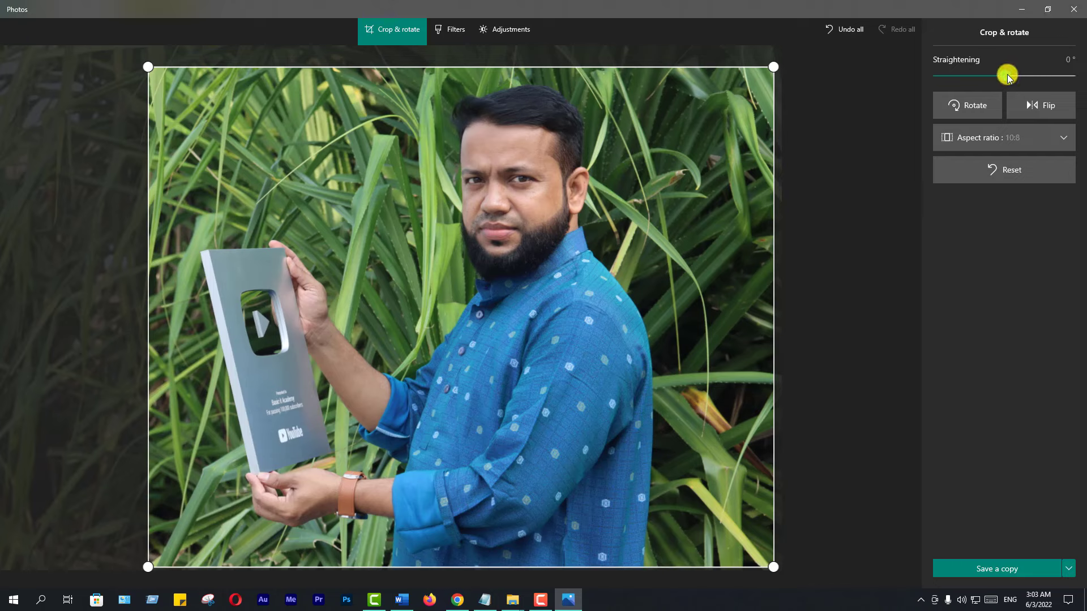
# Try straightening the photo by 2° and return the straightening to 0°
pyautogui.moveTo(1008, 77); pyautogui.dragTo(1005, 78)
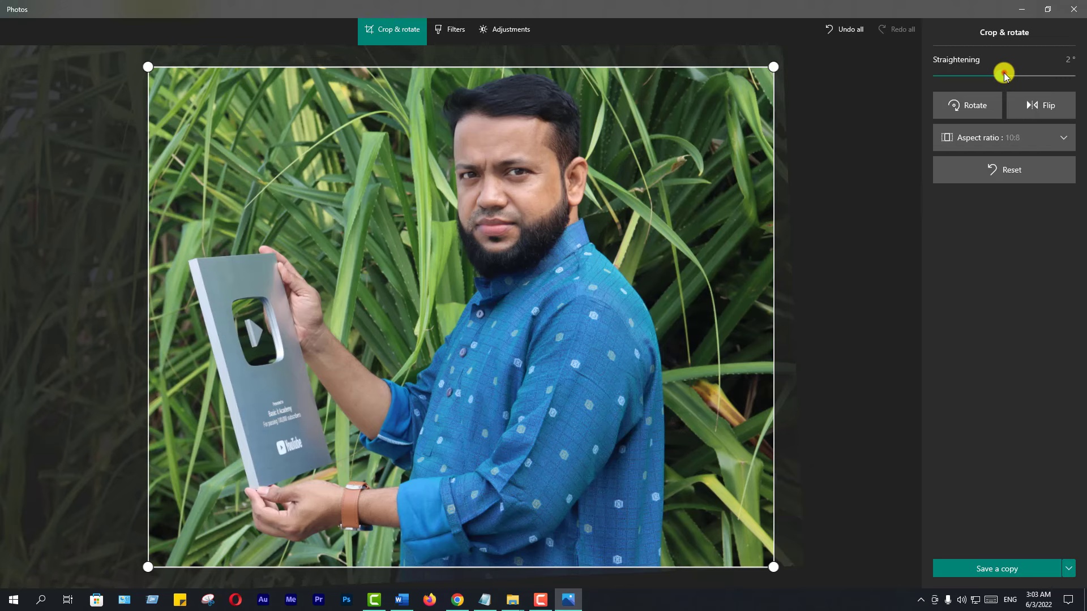
pyautogui.click(1005, 74)
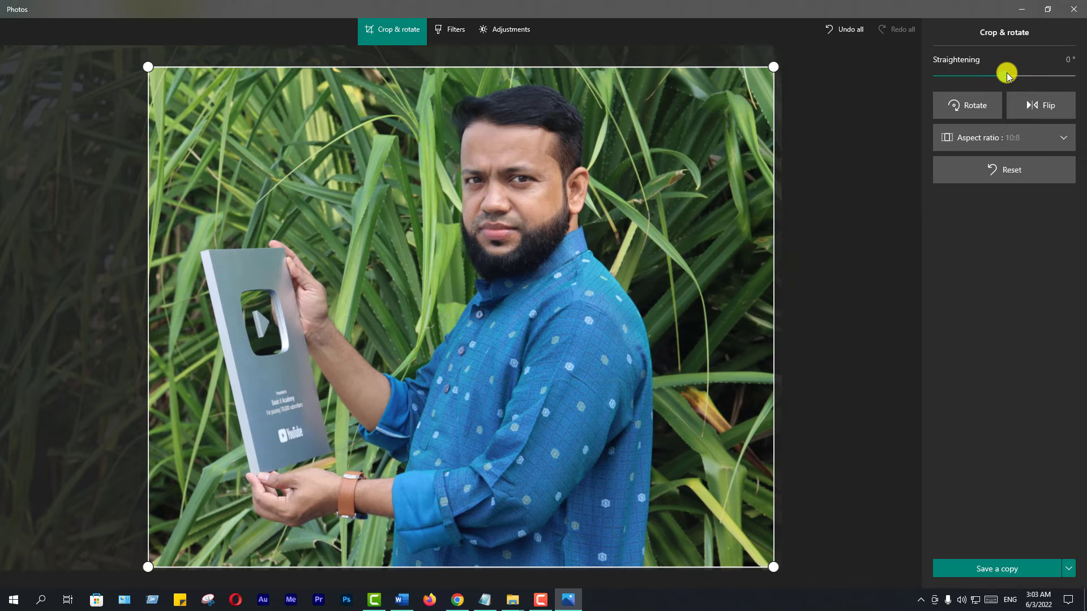
pyautogui.moveTo(997, 74)
pyautogui.mouseDown()
pyautogui.moveTo(961, 74)
pyautogui.moveTo(1068, 70)
pyautogui.moveTo(1003, 73)
pyautogui.mouseUp()
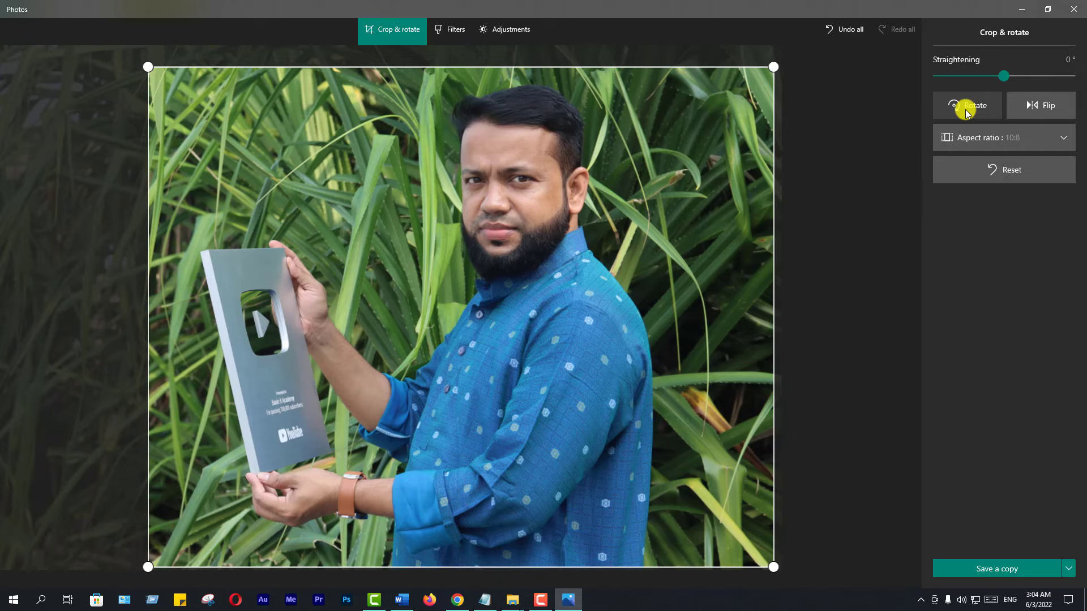
# Rotate the photo through four quarter turns, back to its upright orientation
pyautogui.click(967, 111)
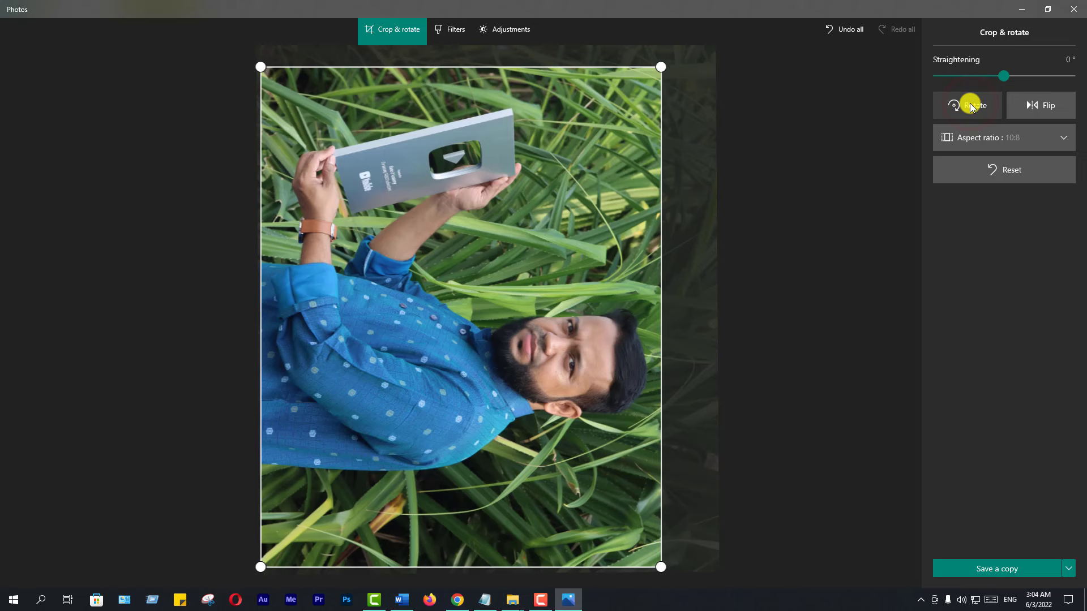
pyautogui.click(970, 108)
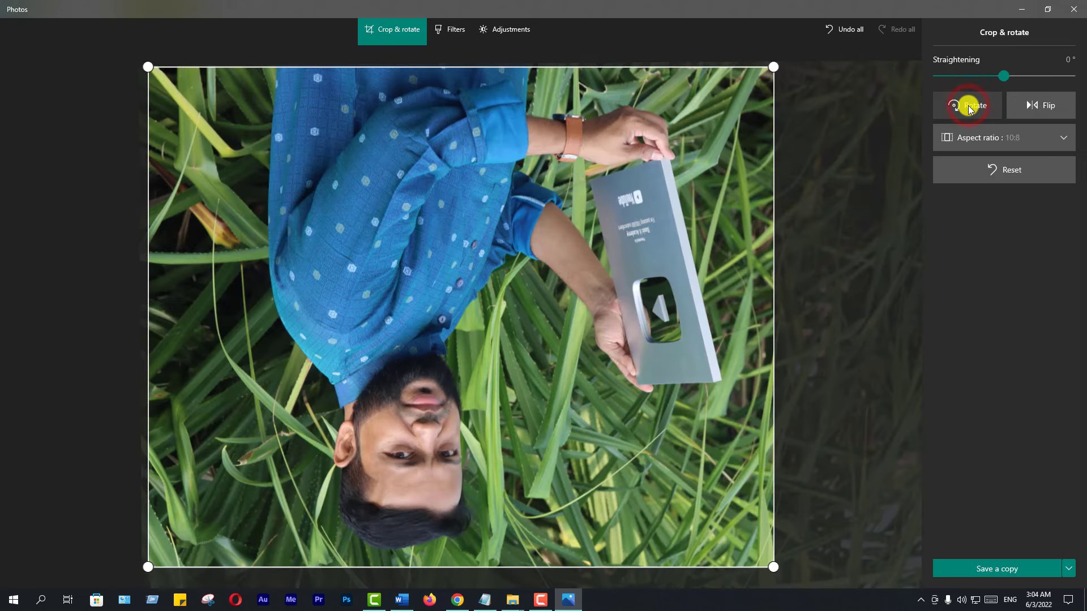
pyautogui.click(970, 107)
pyautogui.click(971, 107)
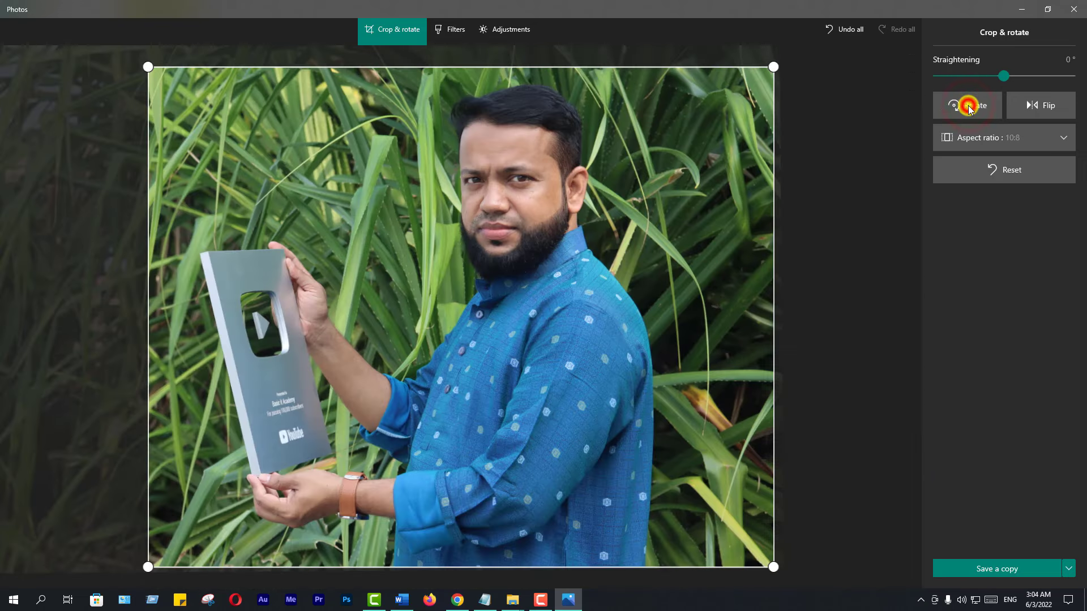
# Flip the photo horizontally back and forth, ending on the mirrored version
pyautogui.click(1040, 111)
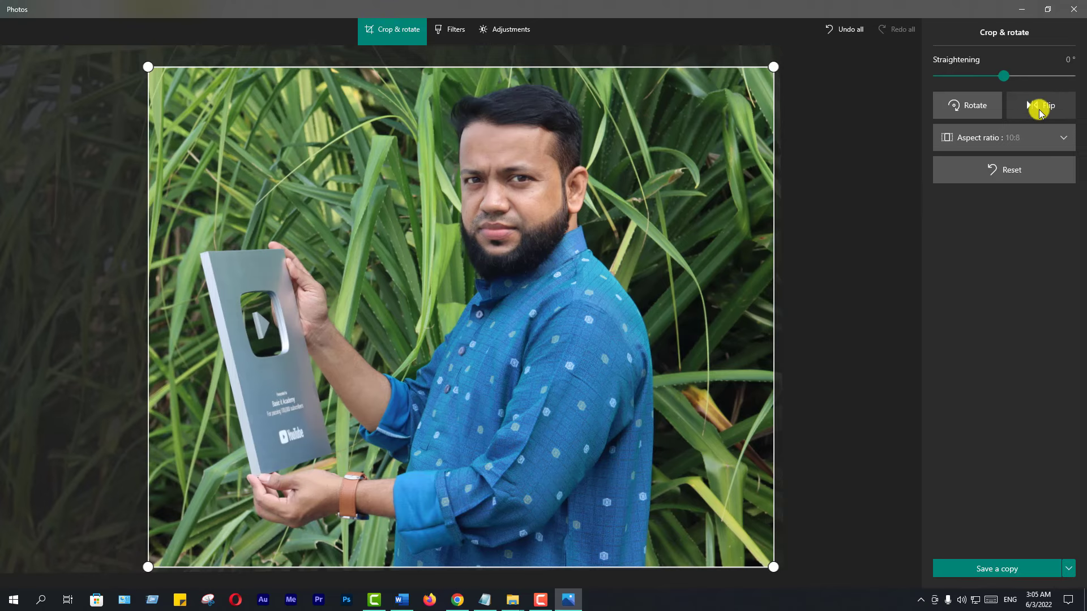
pyautogui.click(1038, 109)
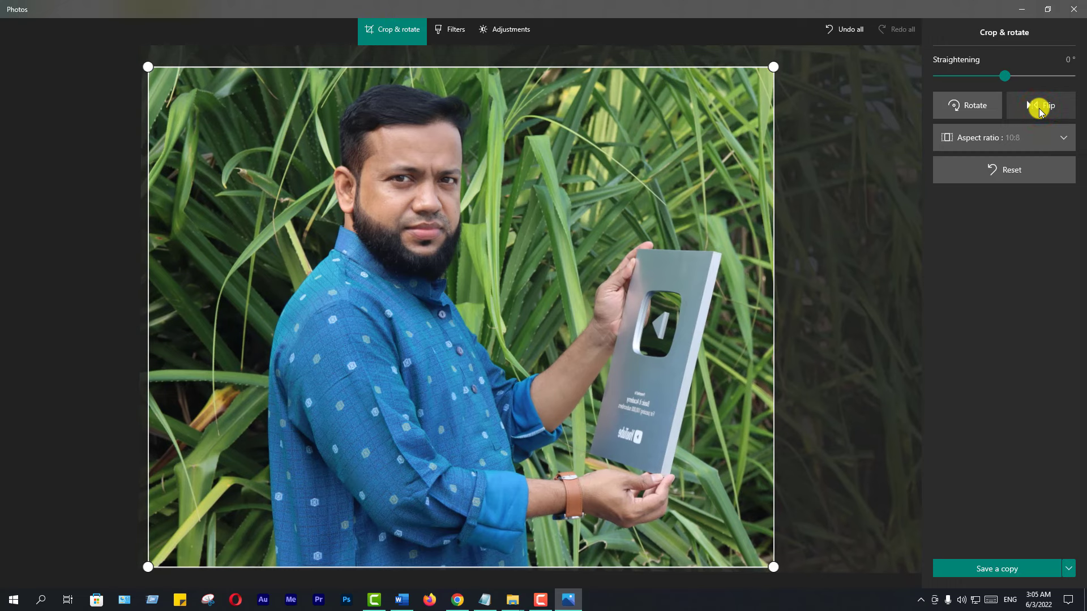
pyautogui.click(1039, 109)
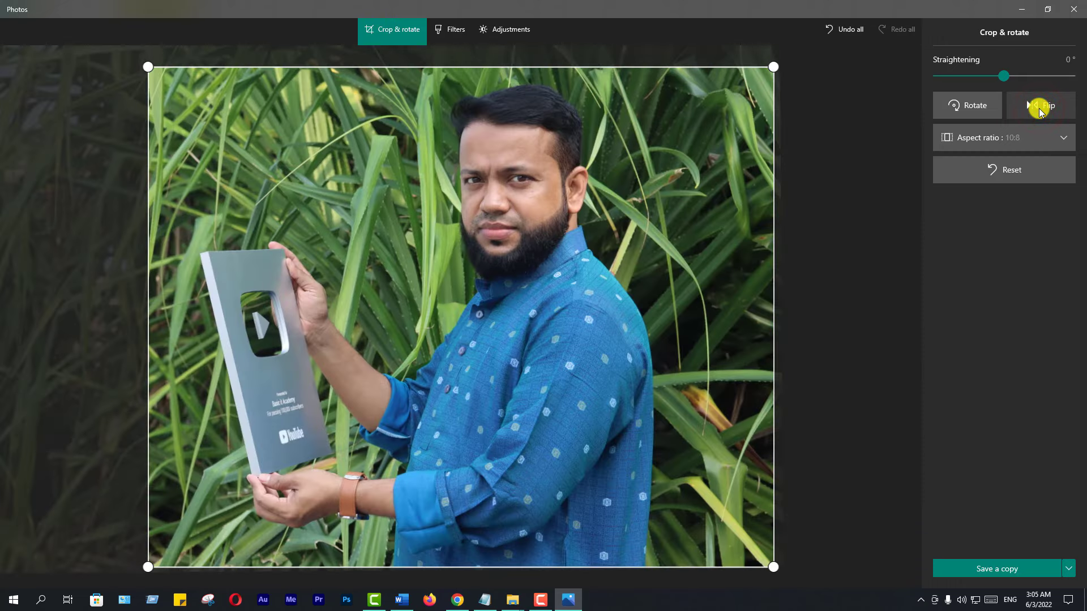
pyautogui.click(1039, 109)
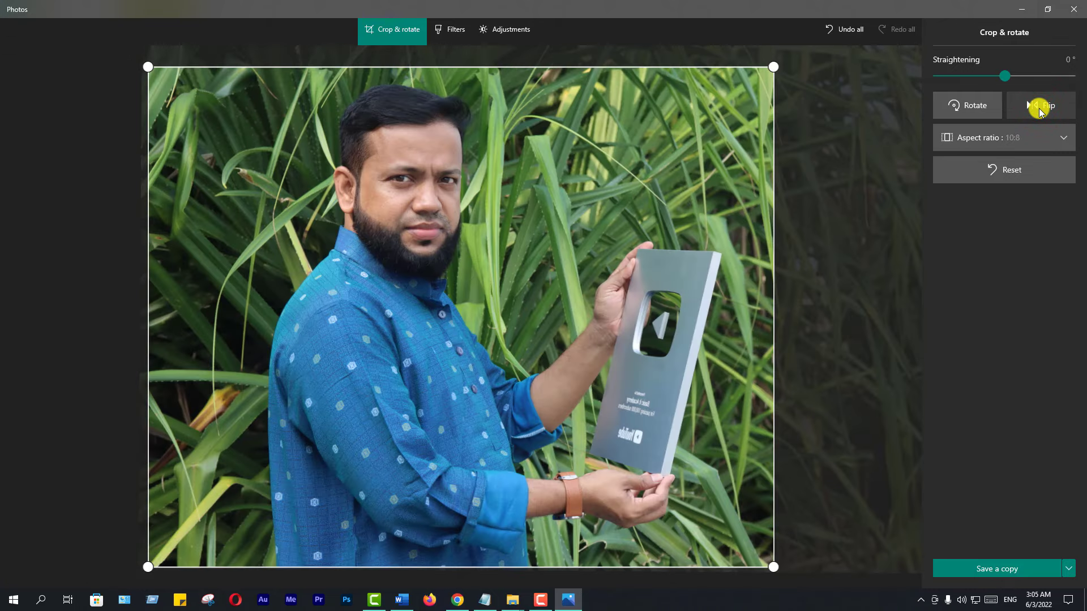
# Flip the photo horizontally twice, keeping the mirrored version, and straighten it by 2°
pyautogui.click(1039, 109)
pyautogui.click(1038, 109)
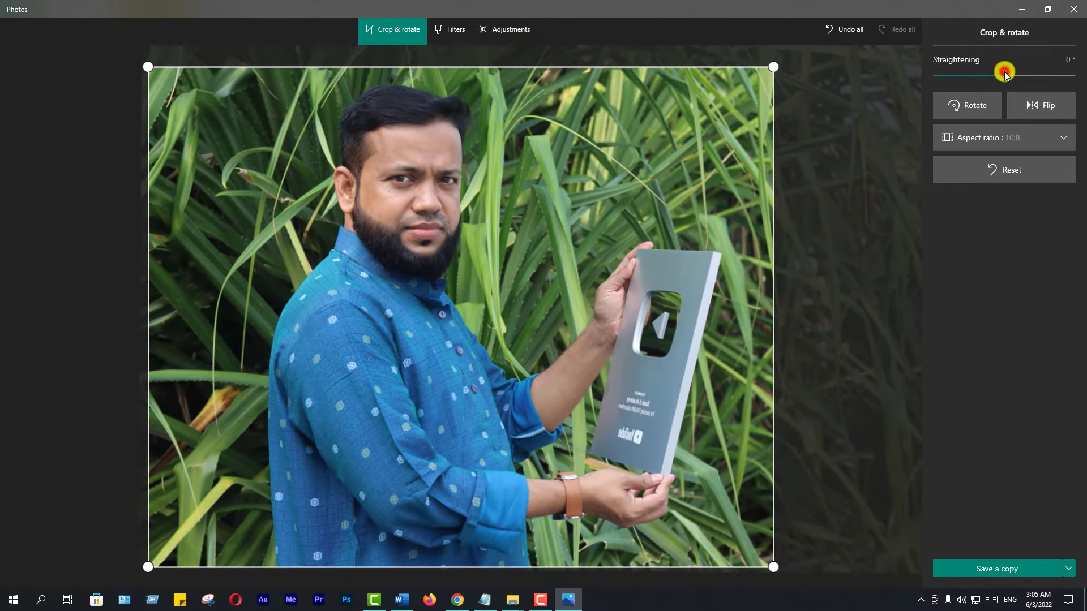
pyautogui.moveTo(1002, 73); pyautogui.dragTo(1001, 75)
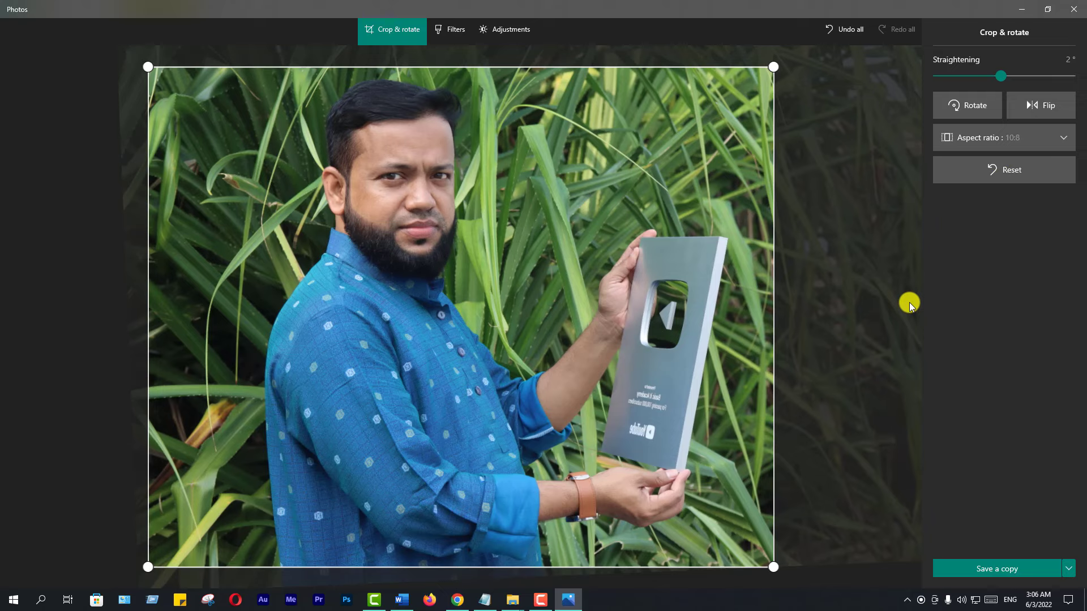
pyautogui.click(1003, 172)
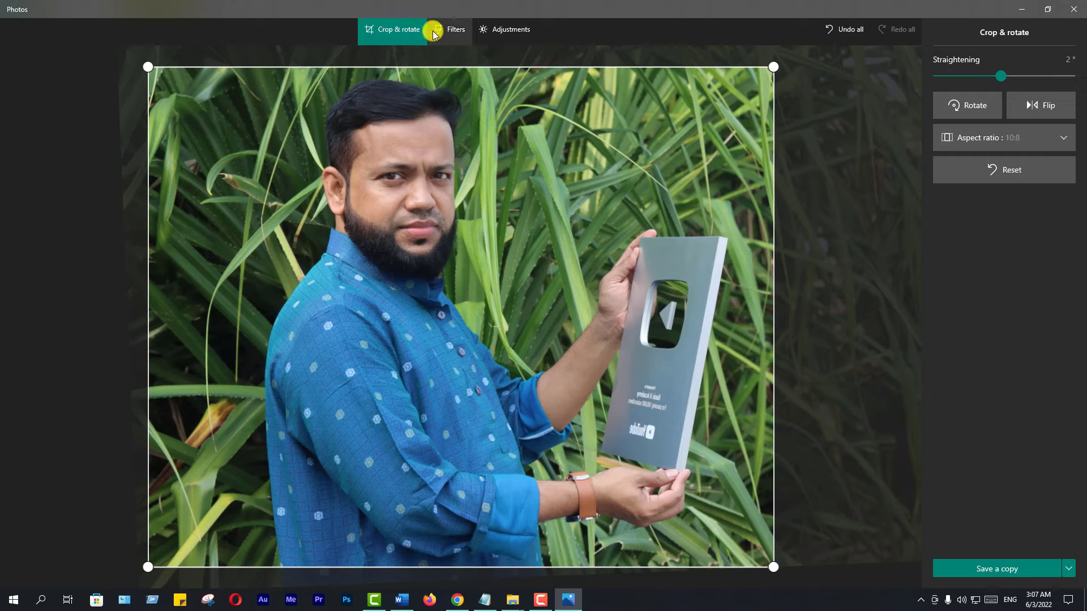
# Apply the automatic photo enhancement and set its intensity slightly above the midpoint
pyautogui.click(453, 33)
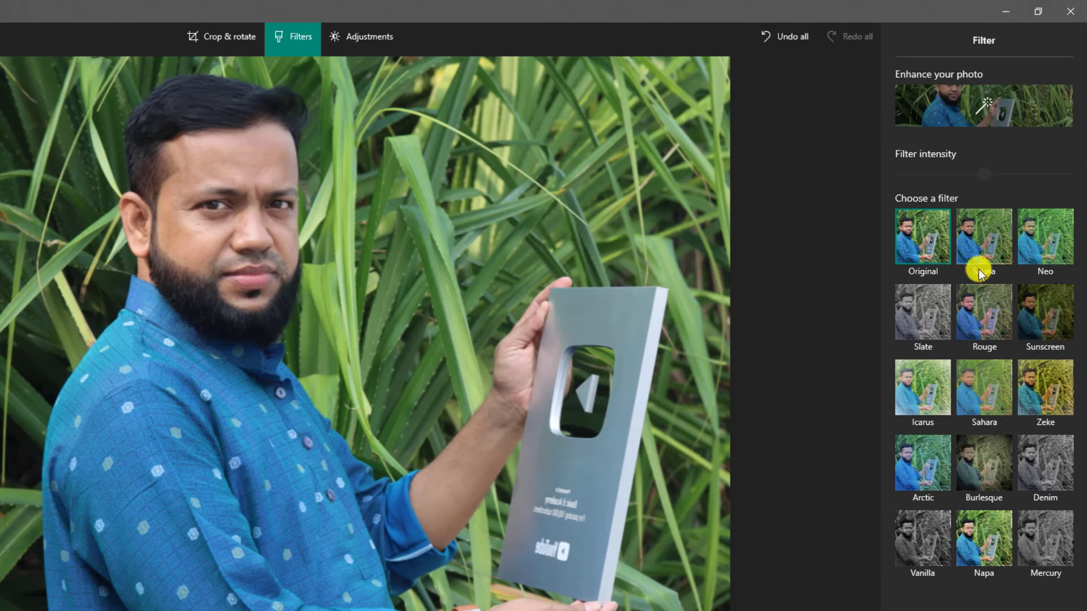
pyautogui.click(982, 109)
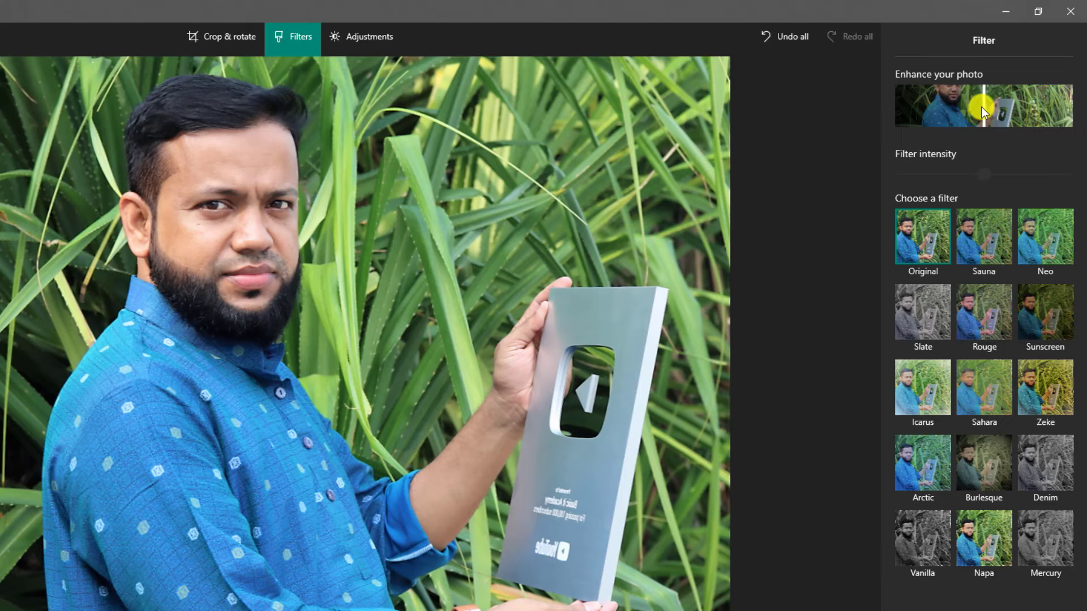
pyautogui.moveTo(982, 107)
pyautogui.mouseDown()
pyautogui.moveTo(888, 117)
pyautogui.moveTo(1023, 127)
pyautogui.moveTo(891, 128)
pyautogui.moveTo(939, 132)
pyautogui.moveTo(986, 110)
pyautogui.moveTo(1084, 98)
pyautogui.moveTo(963, 86)
pyautogui.moveTo(938, 97)
pyautogui.moveTo(1012, 94)
pyautogui.mouseUp()
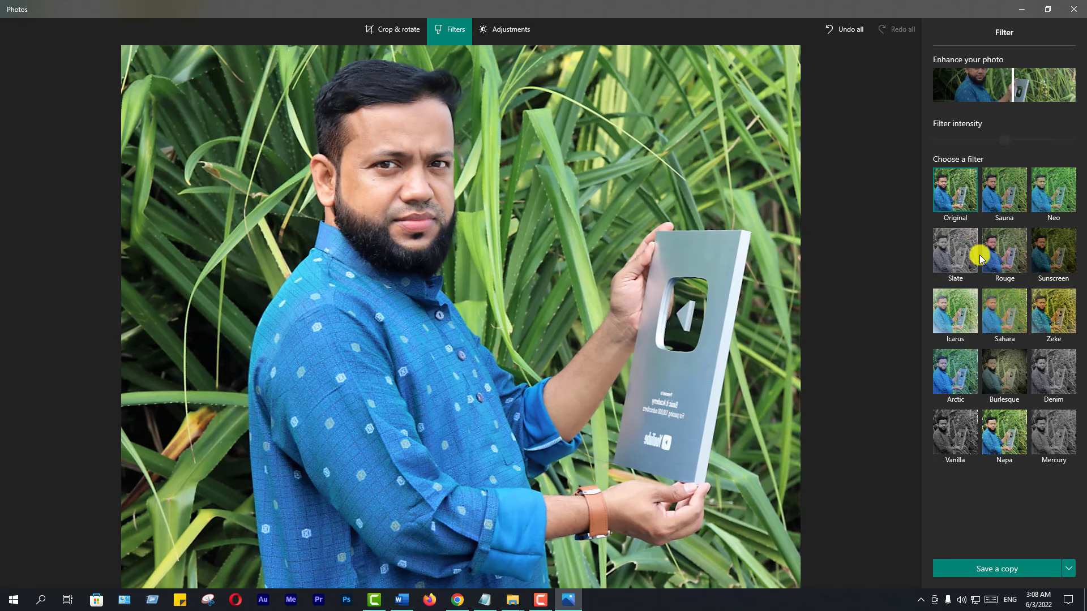
# Try the Sauna, Neo, Slate, Rouge, Sunscreen, Icarus, Sahara and Zeke filters on the photo one after another
pyautogui.click(1011, 195)
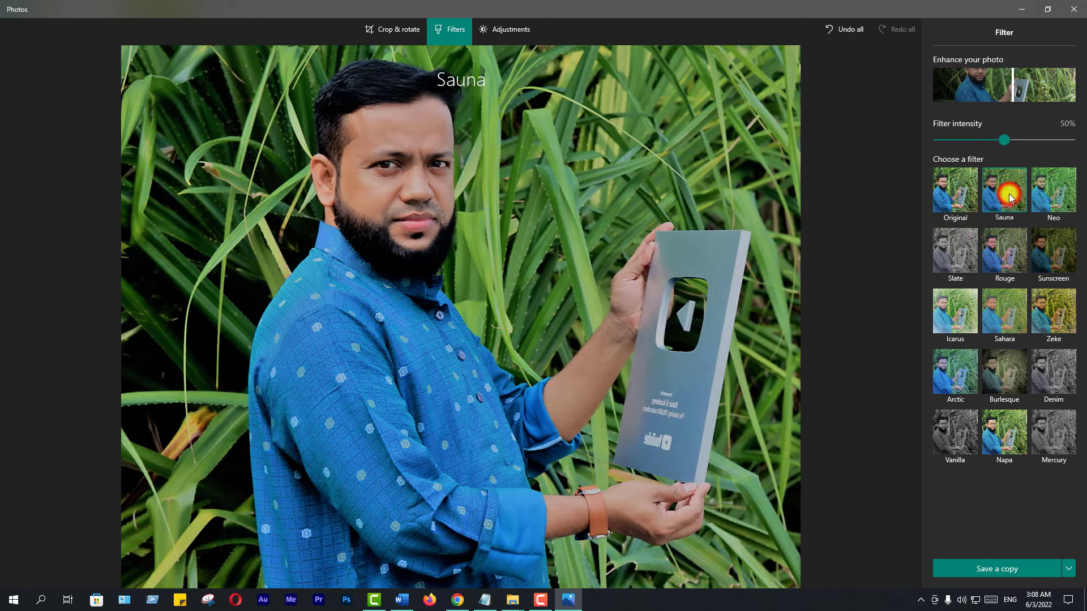
pyautogui.click(1054, 195)
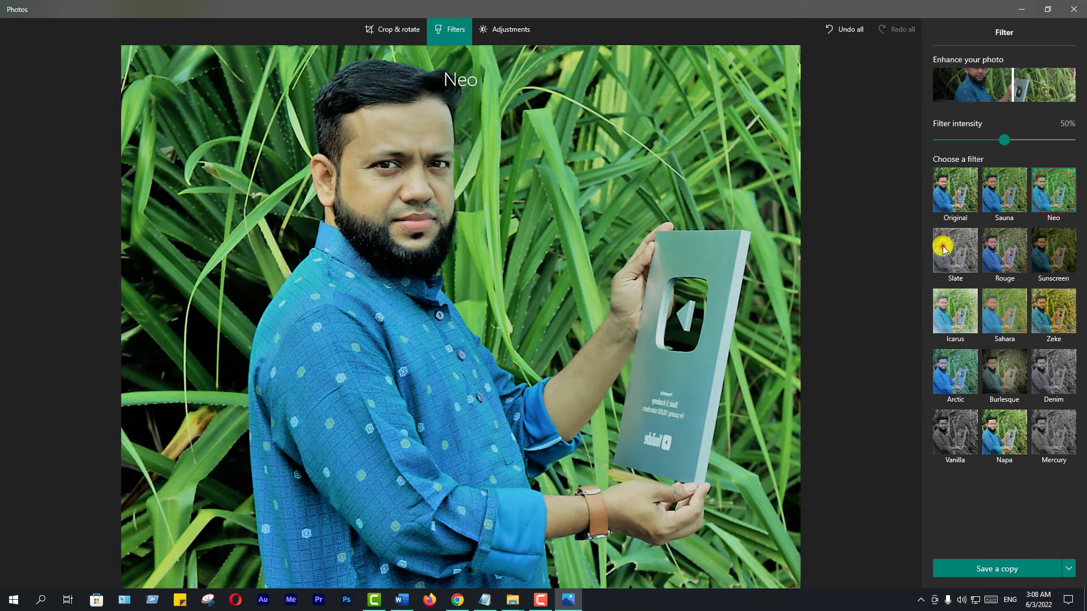
pyautogui.click(942, 246)
pyautogui.click(1003, 249)
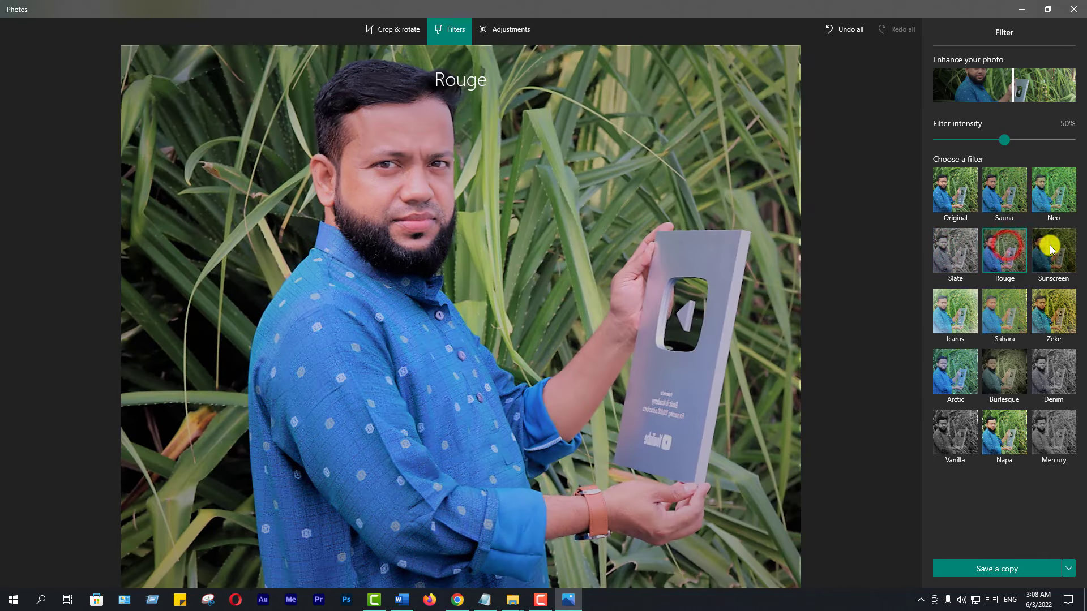
pyautogui.click(1050, 247)
pyautogui.click(969, 309)
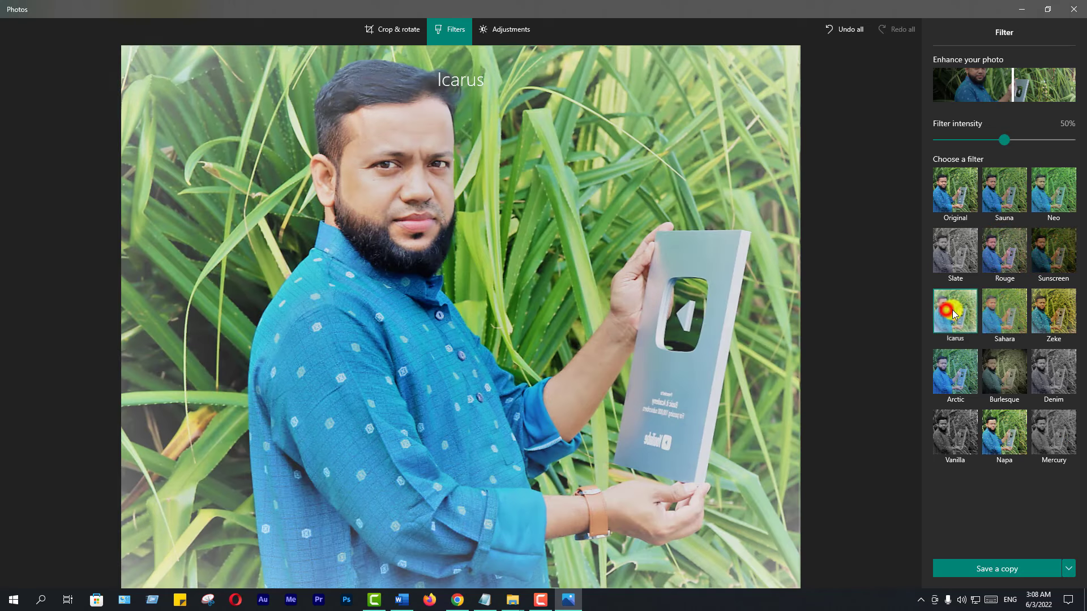
pyautogui.click(1002, 310)
pyautogui.click(1050, 310)
# Try the Arctic, Burlesque, Denim, Vanilla, Napa and Mercury filters on the photo, ending on Denim again
pyautogui.click(953, 377)
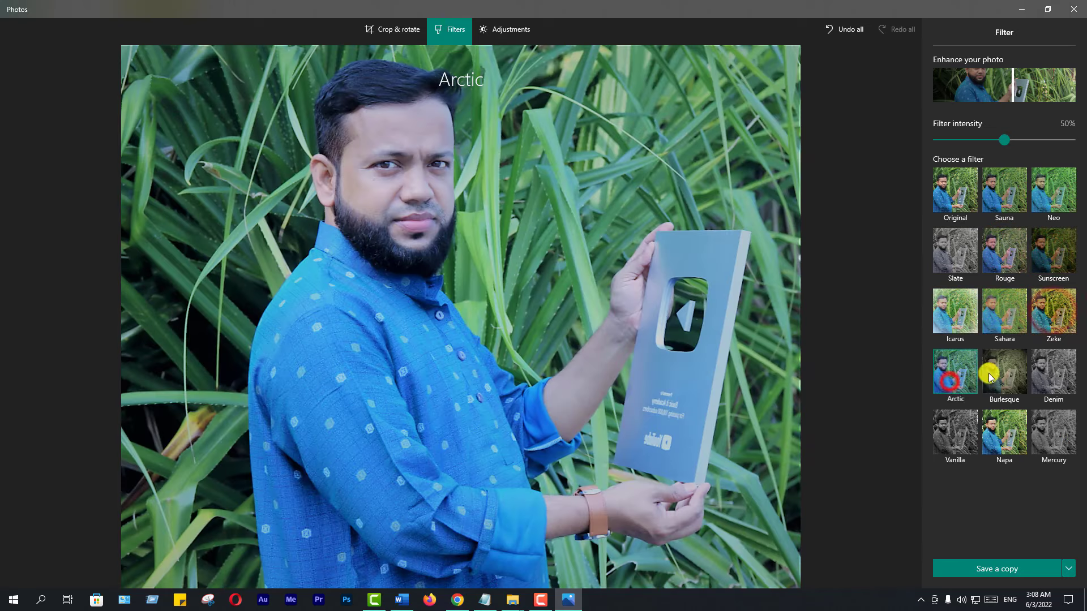
pyautogui.click(1003, 372)
pyautogui.click(1056, 372)
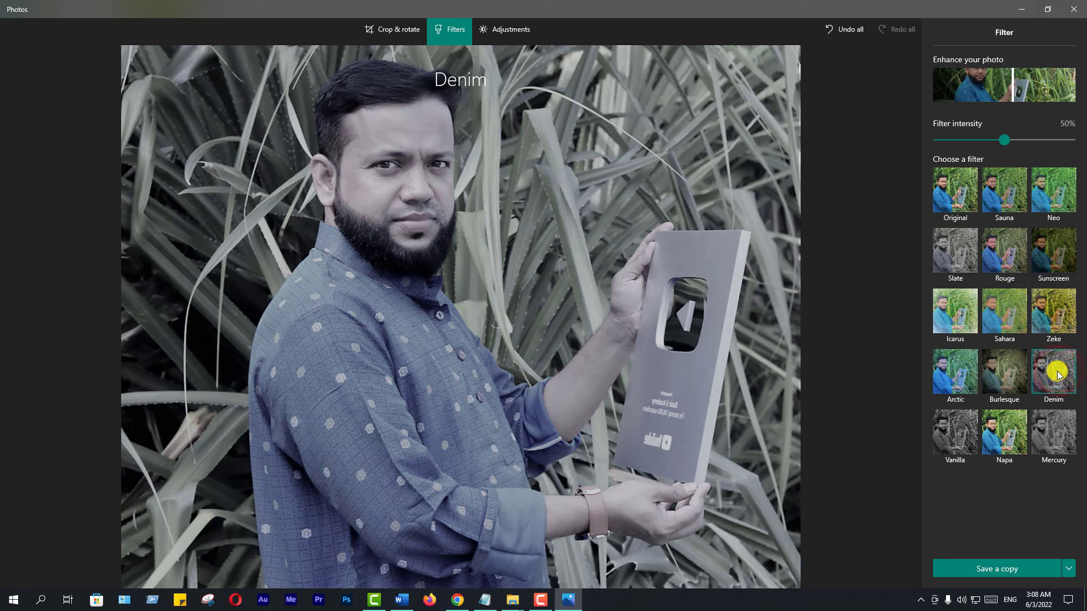
pyautogui.click(955, 433)
pyautogui.click(1000, 436)
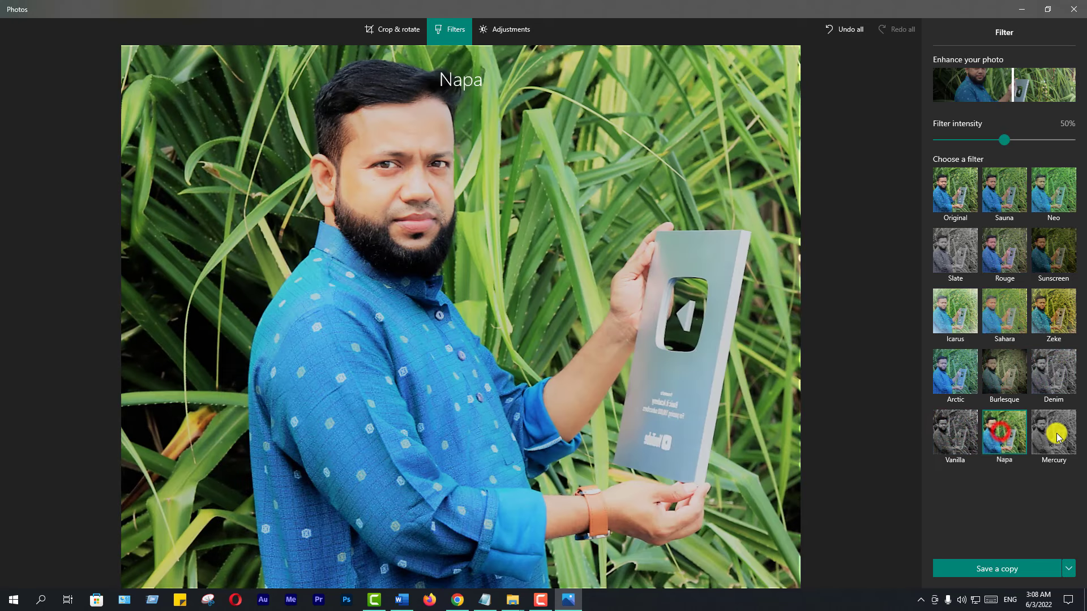
pyautogui.click(1053, 433)
pyautogui.click(1054, 373)
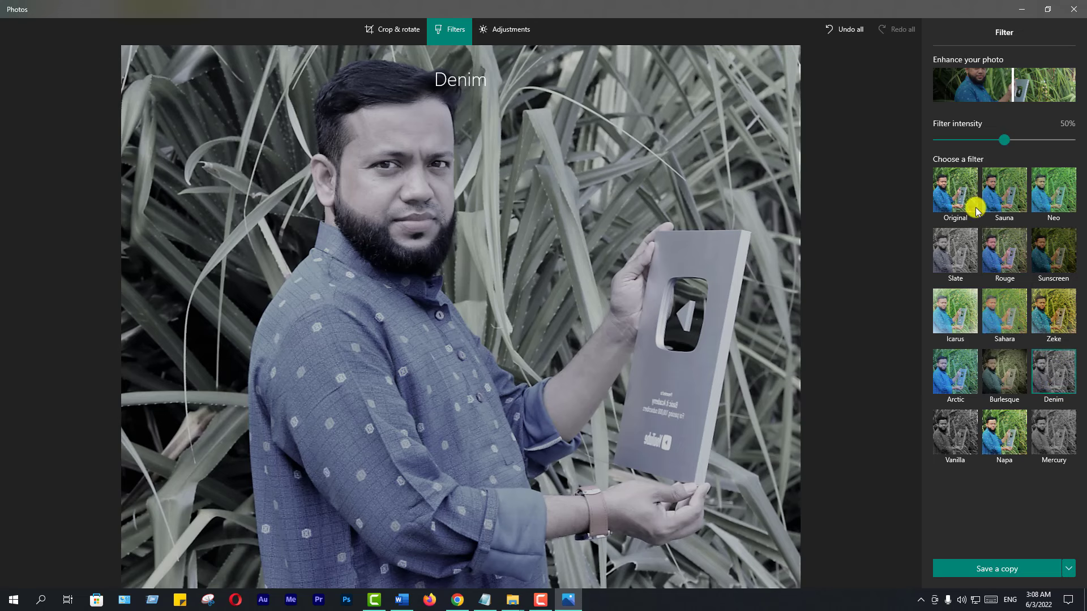
# Restore the Original filter and lower the automatic enhancement intensity very slightly
pyautogui.click(953, 197)
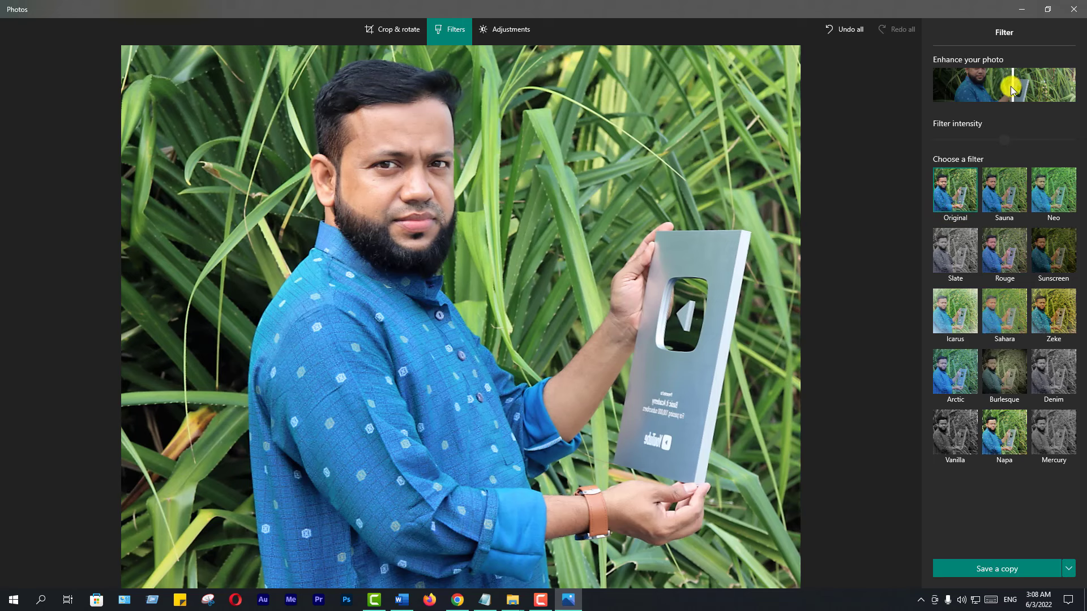
pyautogui.moveTo(1011, 86); pyautogui.dragTo(1007, 85)
# Raise the photo's contrast slightly and lower its exposure slightly in the light adjustments
pyautogui.click(505, 31)
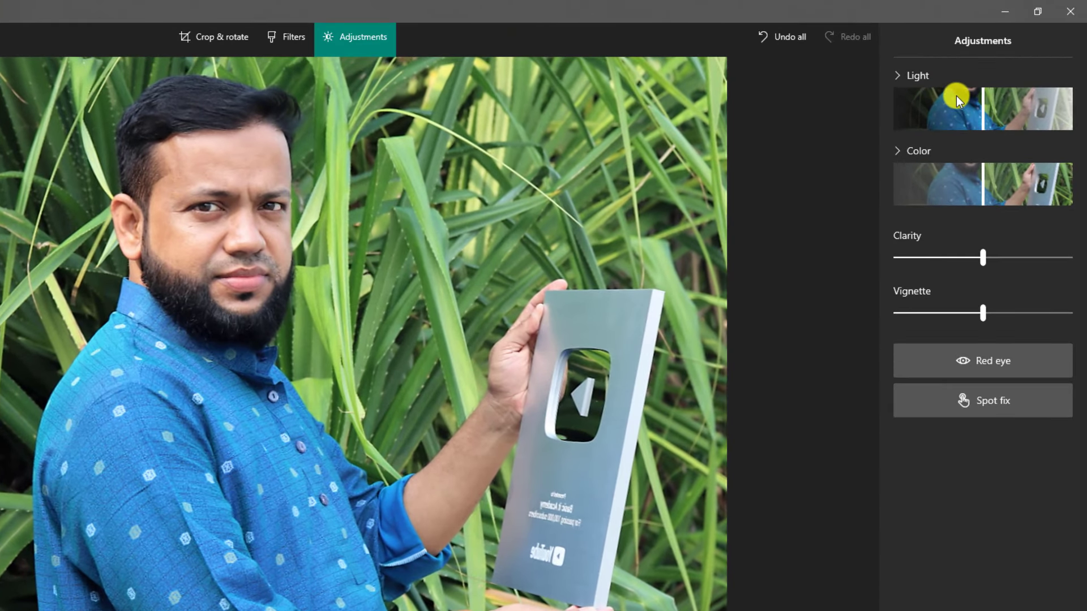
pyautogui.click(897, 76)
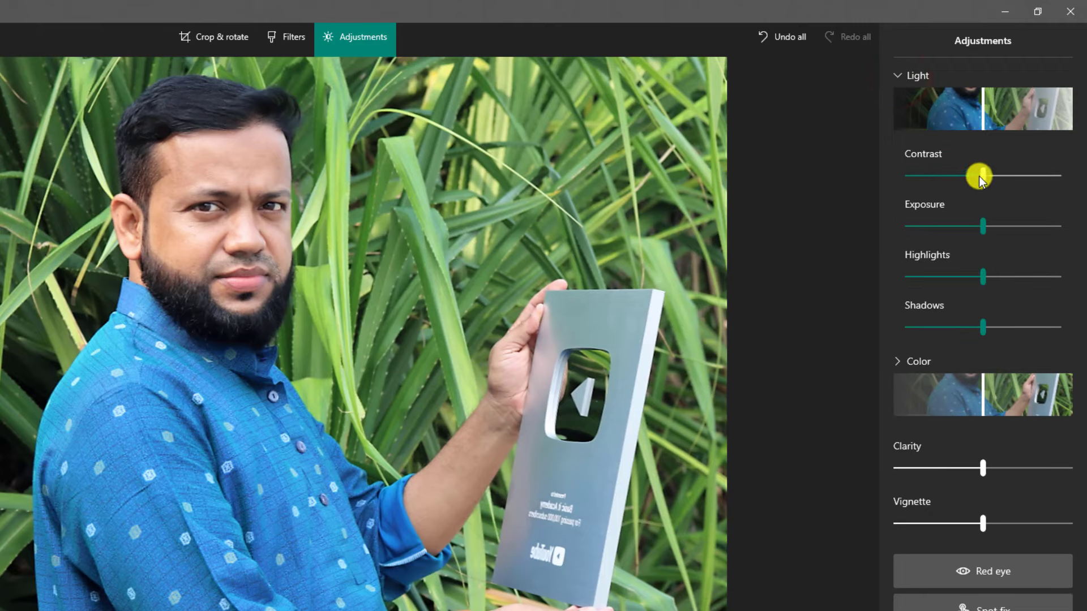
pyautogui.moveTo(982, 175)
pyautogui.mouseDown()
pyautogui.moveTo(952, 174)
pyautogui.moveTo(989, 175)
pyautogui.mouseUp()
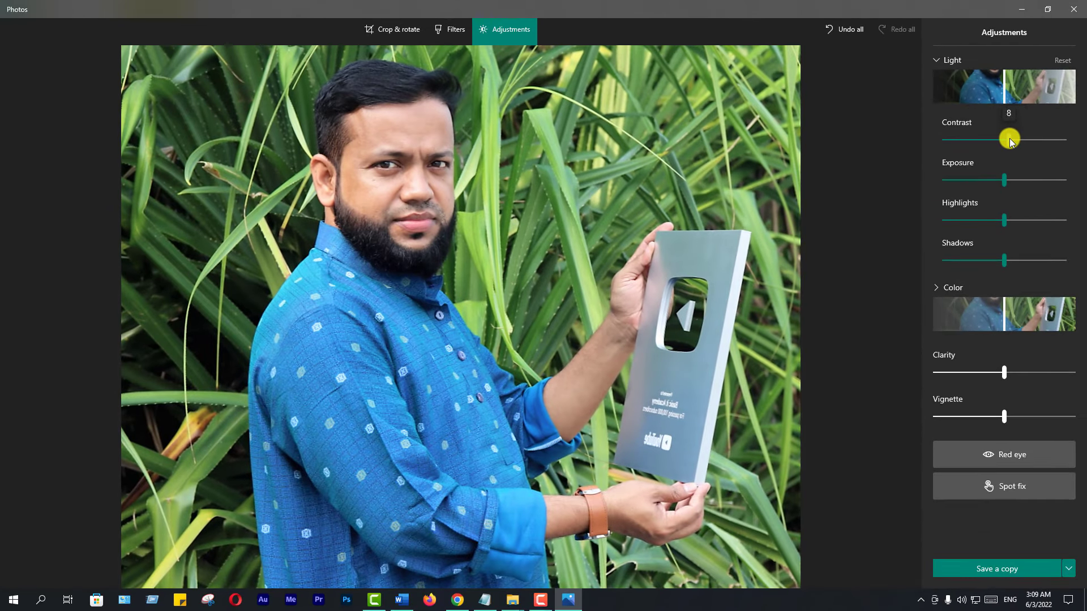
pyautogui.moveTo(1017, 140)
pyautogui.mouseDown()
pyautogui.moveTo(986, 141)
pyautogui.moveTo(1010, 141)
pyautogui.mouseUp()
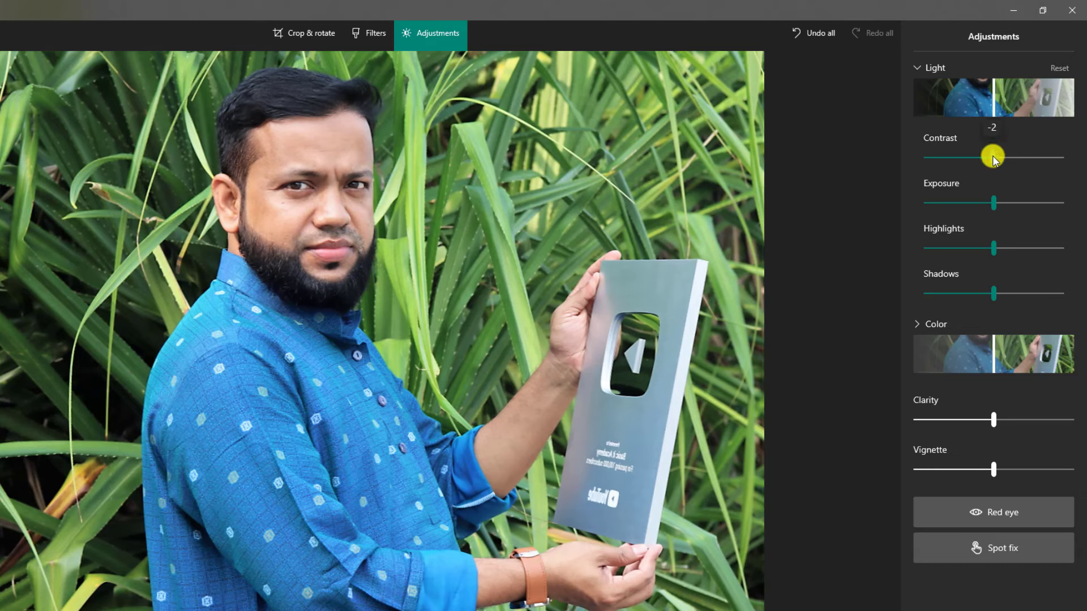
pyautogui.moveTo(995, 161); pyautogui.dragTo(1003, 161)
pyautogui.click(993, 202)
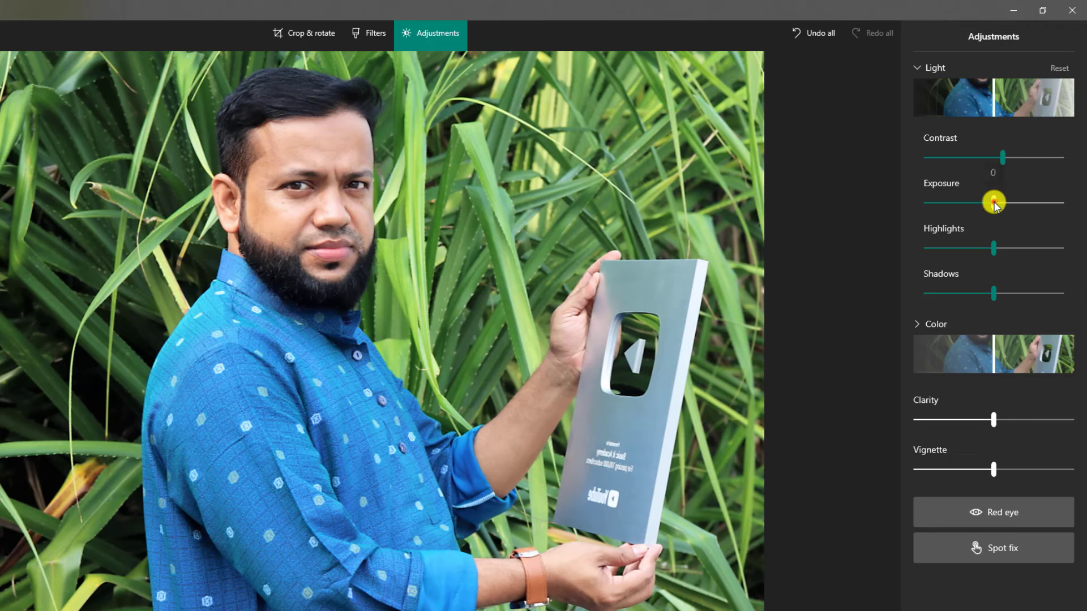
pyautogui.moveTo(994, 203)
pyautogui.mouseDown()
pyautogui.moveTo(985, 207)
pyautogui.moveTo(1007, 204)
pyautogui.moveTo(985, 208)
pyautogui.mouseUp()
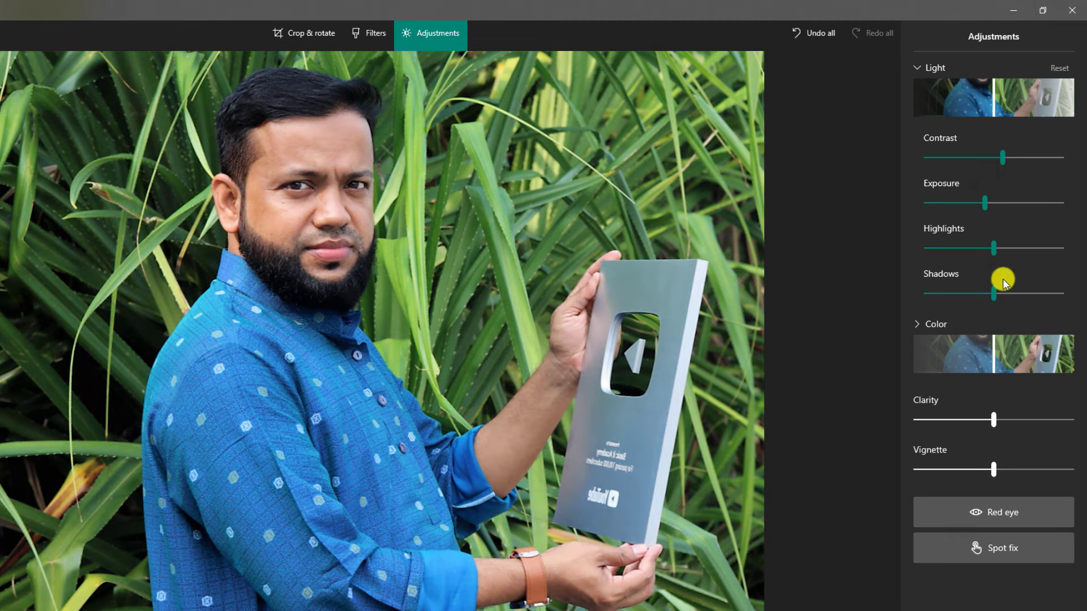
# Raise the photo's highlights slightly and lower its shadows slightly
pyautogui.moveTo(992, 248)
pyautogui.mouseDown()
pyautogui.moveTo(978, 248)
pyautogui.moveTo(1006, 249)
pyautogui.mouseUp()
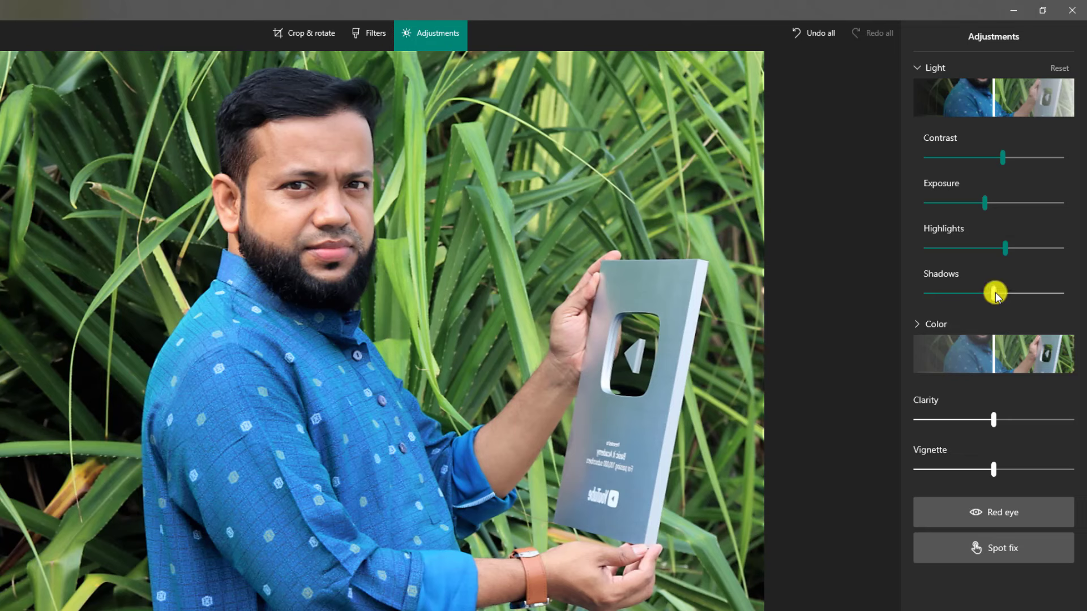
pyautogui.moveTo(993, 292); pyautogui.dragTo(987, 292)
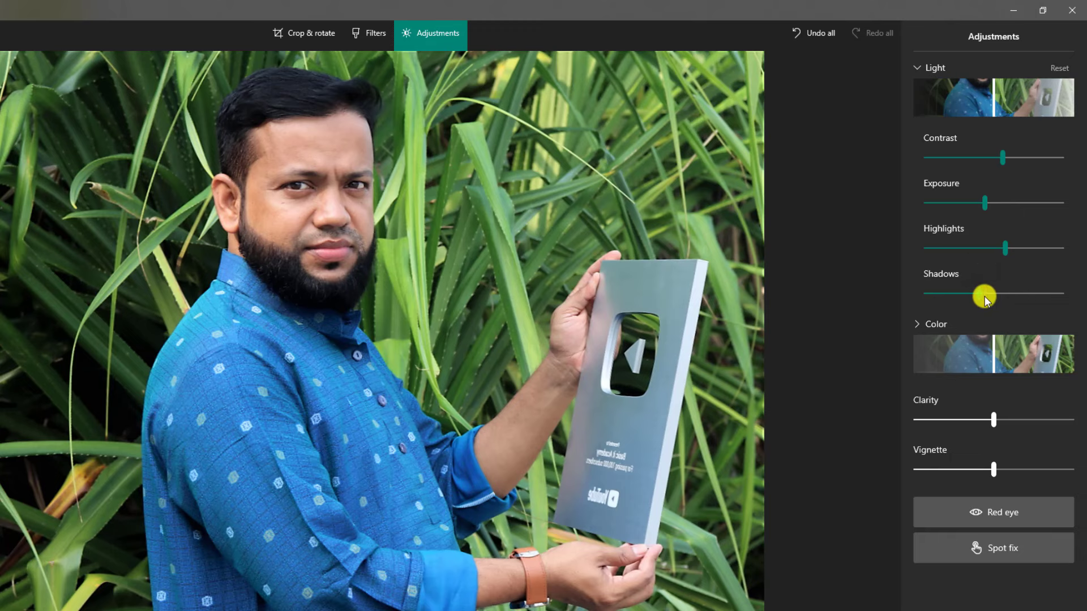
# Raise the tint and the warmth of the photo just above neutral in the color adjustments
pyautogui.click(917, 325)
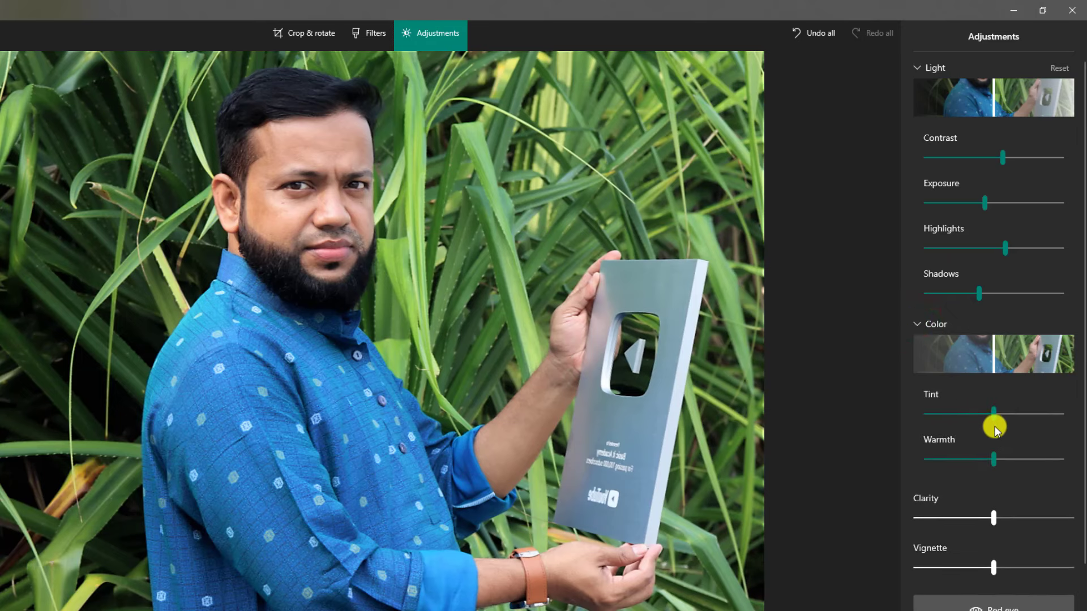
pyautogui.moveTo(993, 414); pyautogui.dragTo(981, 418)
pyautogui.moveTo(981, 418)
pyautogui.mouseDown()
pyautogui.moveTo(956, 419)
pyautogui.moveTo(991, 418)
pyautogui.mouseUp()
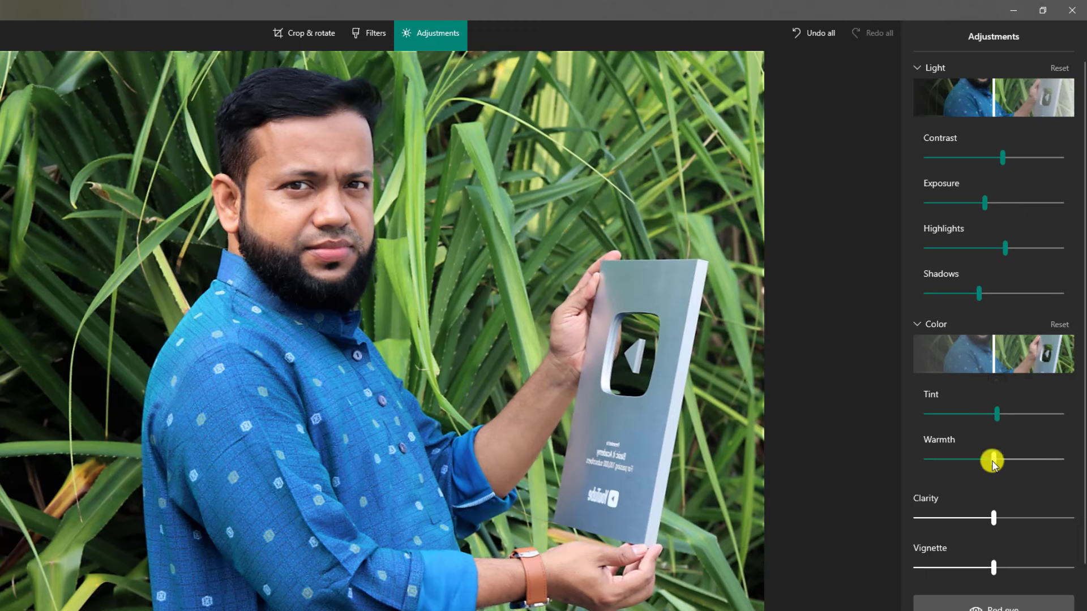
pyautogui.moveTo(993, 462)
pyautogui.moveTo(994, 462); pyautogui.dragTo(990, 462)
# Increase the photo's clarity slightly and set its vignette to 21
pyautogui.click(993, 518)
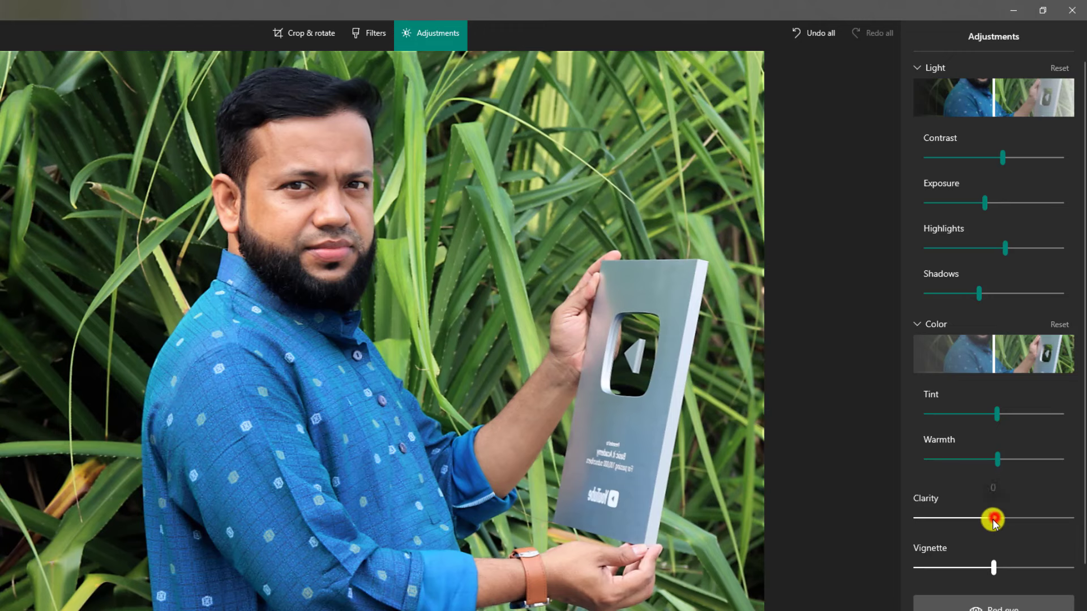
pyautogui.moveTo(994, 518); pyautogui.dragTo(1002, 521)
pyautogui.moveTo(993, 566); pyautogui.dragTo(1010, 568)
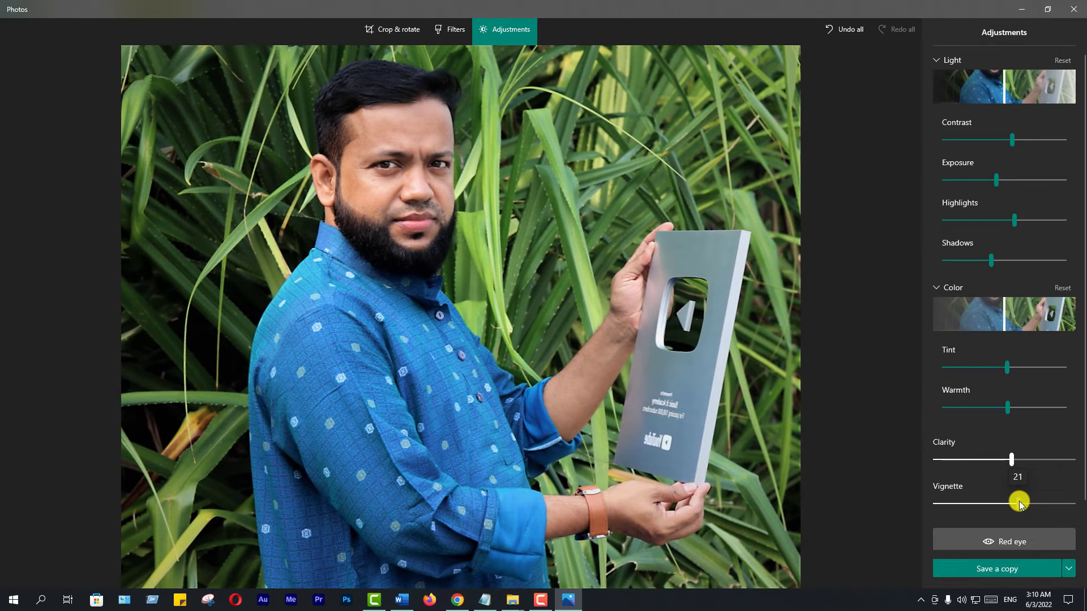
pyautogui.moveTo(1019, 502); pyautogui.dragTo(1019, 502)
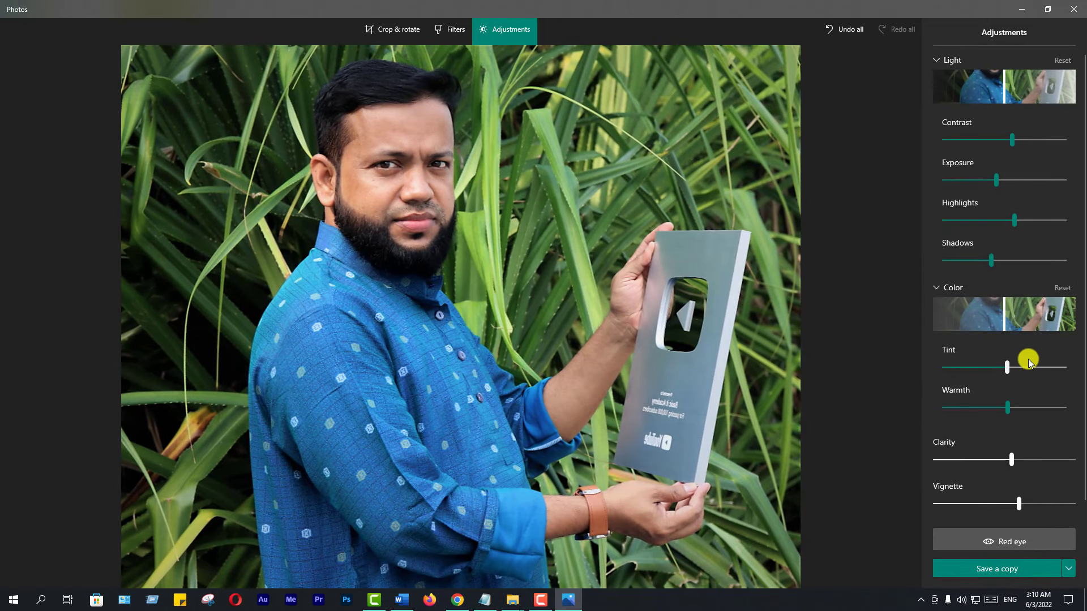
# Save the edited photo as a copy, keeping the original file, and close the photo viewer
pyautogui.scroll(-2, 1022, 364)
pyautogui.scroll(2, 1016, 365)
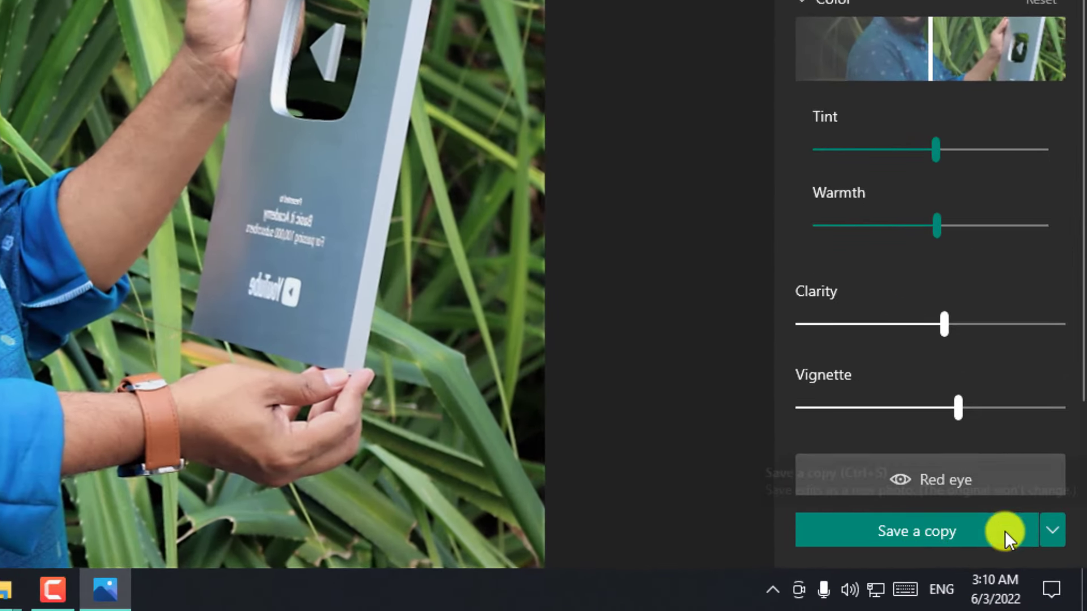
pyautogui.click(1051, 531)
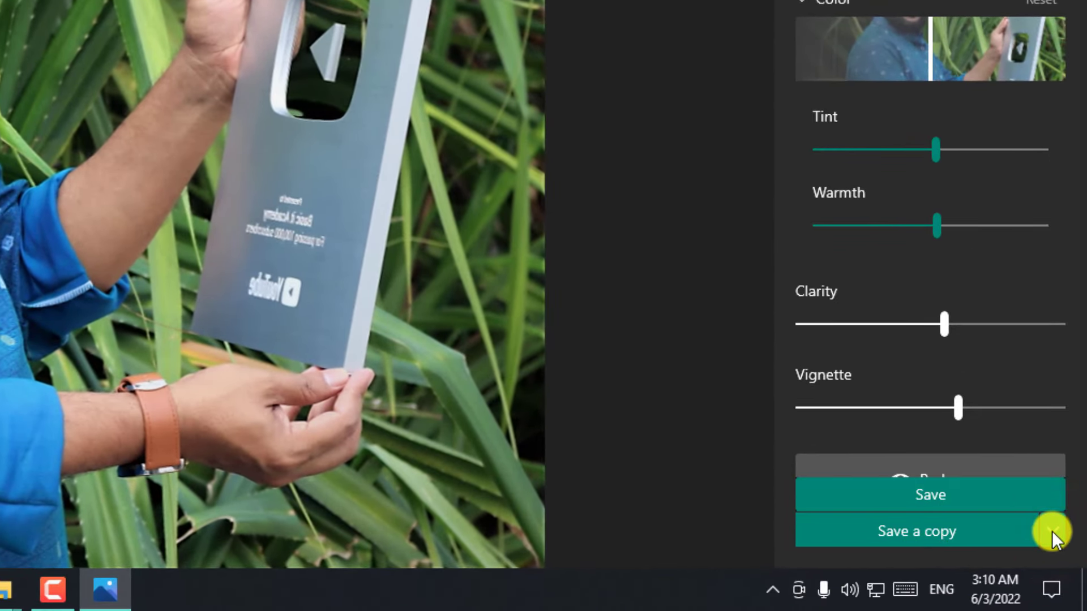
pyautogui.click(1051, 531)
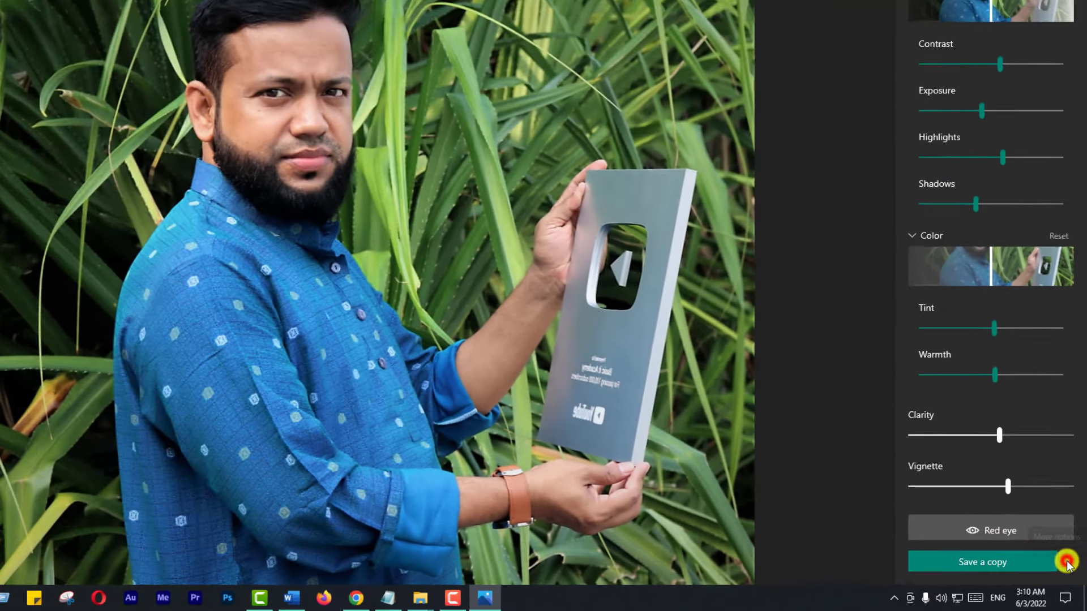
pyautogui.click(1054, 531)
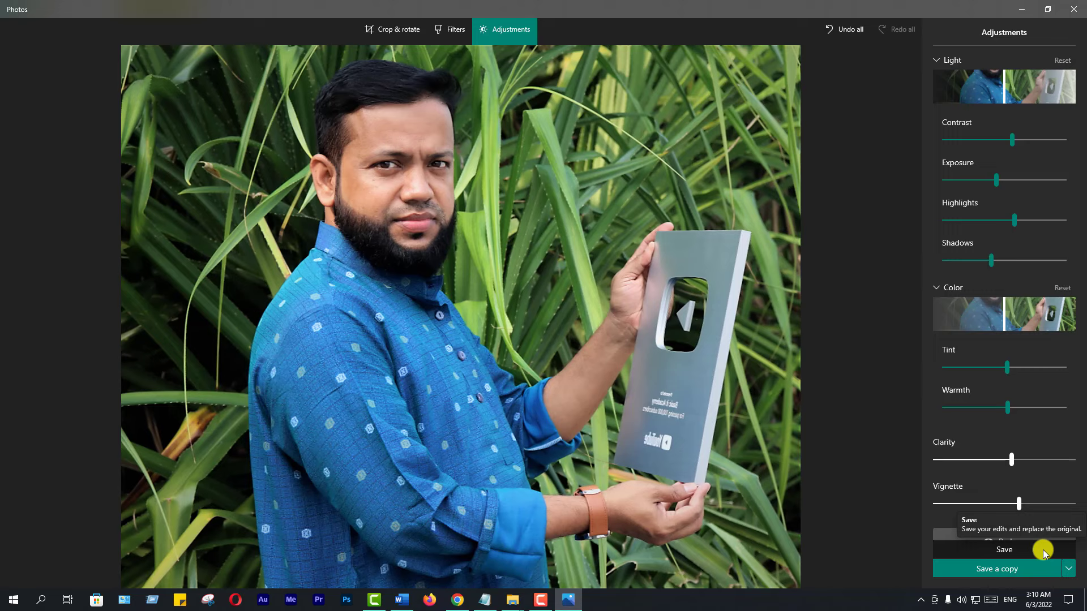
pyautogui.click(1039, 551)
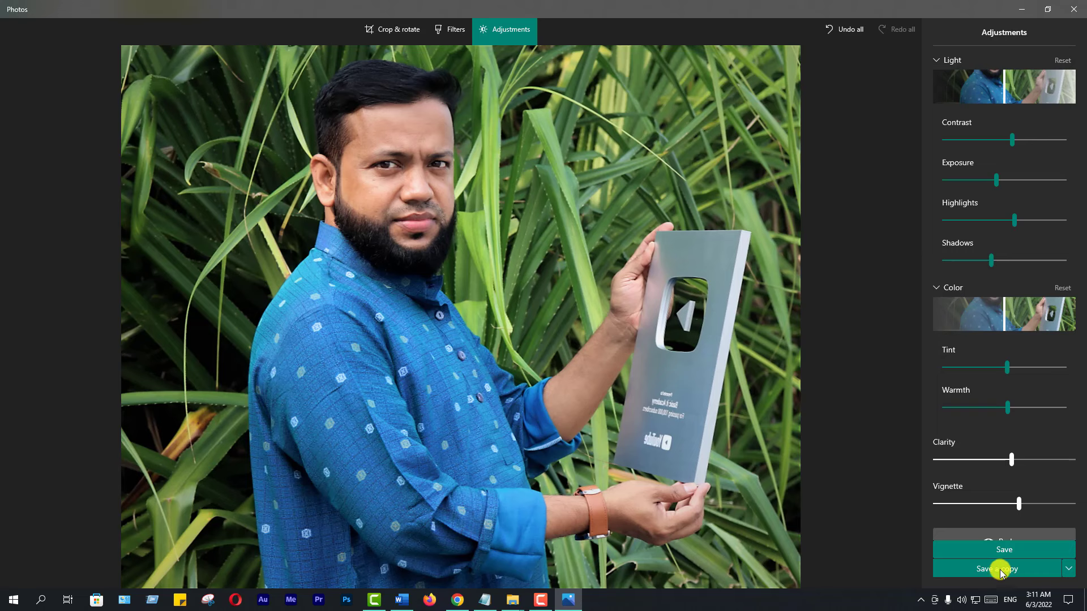
pyautogui.click(1011, 569)
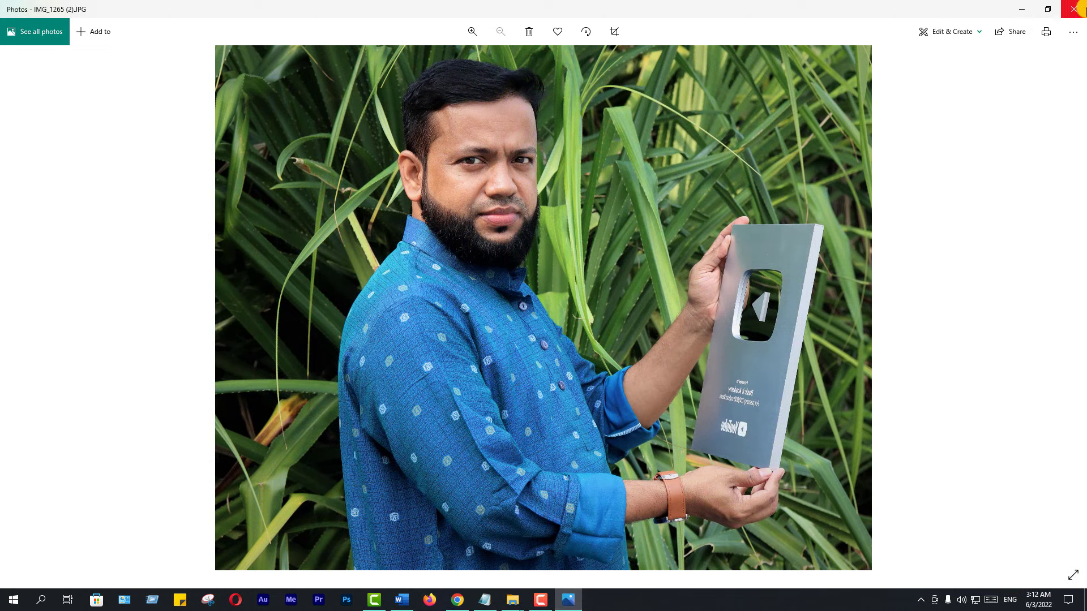
pyautogui.click(1074, 9)
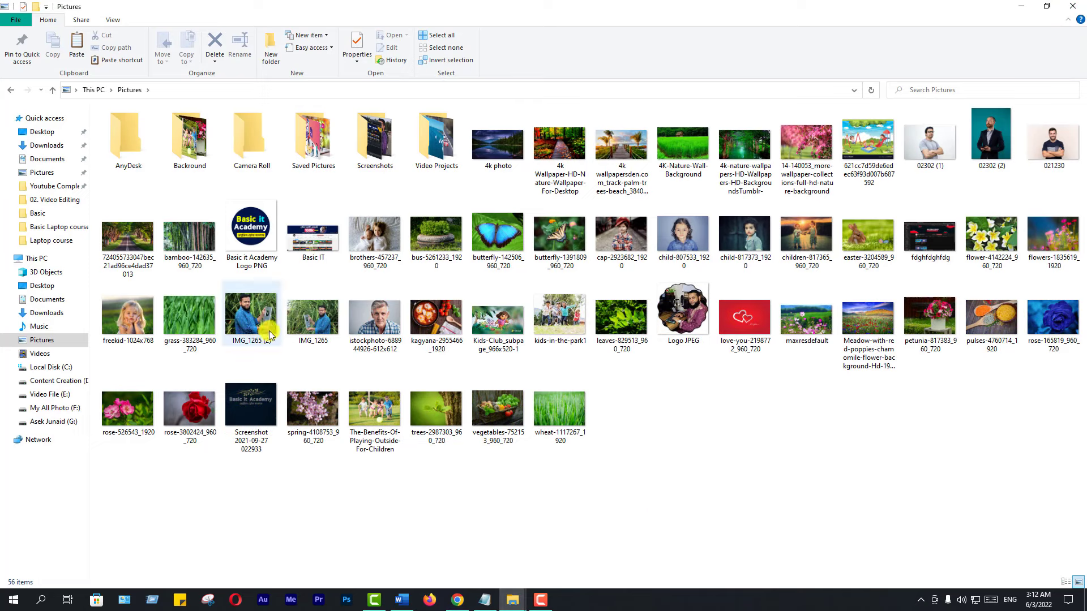
# Open the original IMG_1265 and switch back and forth between it and the edited copy IMG_1265 (2) to compare them
pyautogui.doubleClick(310, 323)
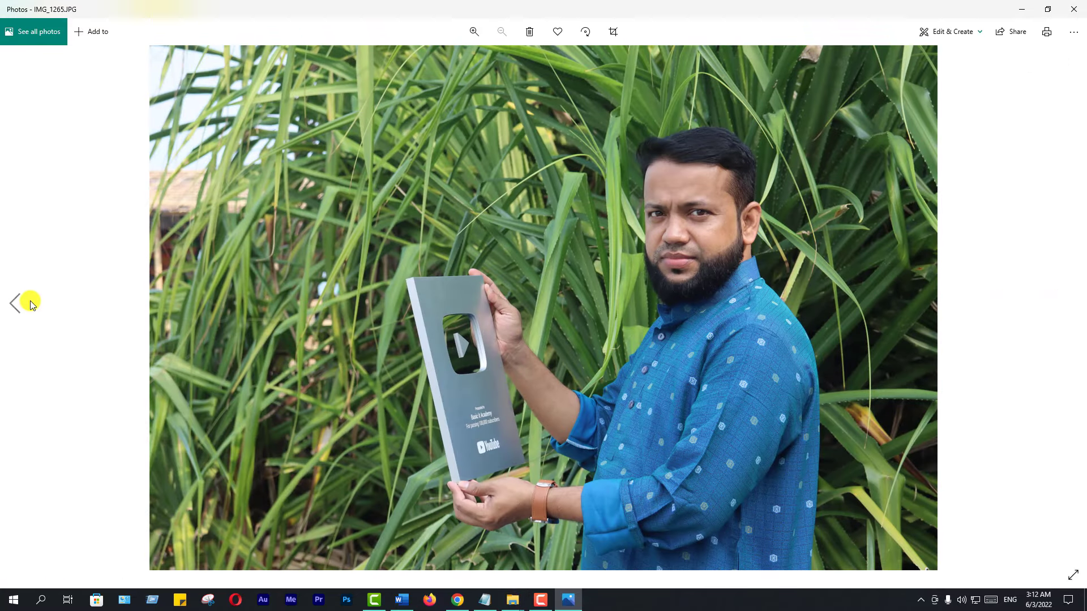
pyautogui.click(21, 303)
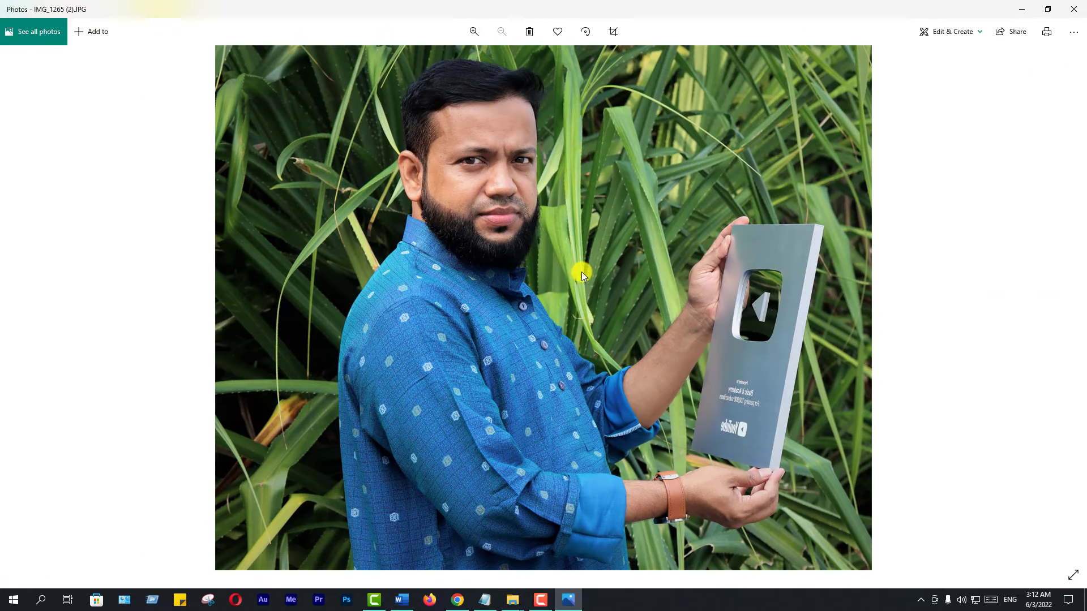
pyautogui.click(1068, 306)
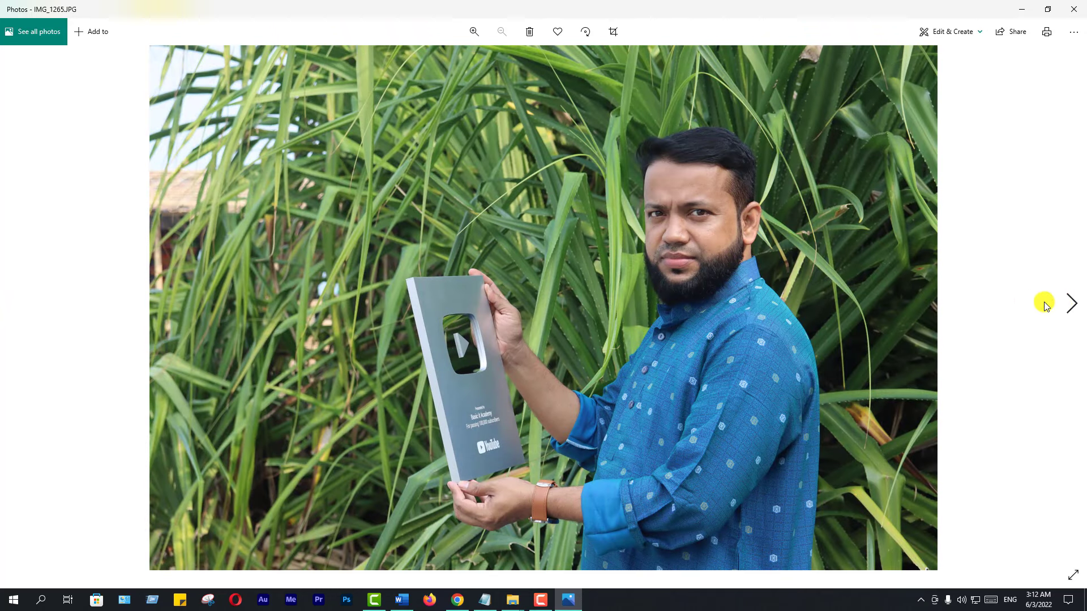
pyautogui.click(16, 302)
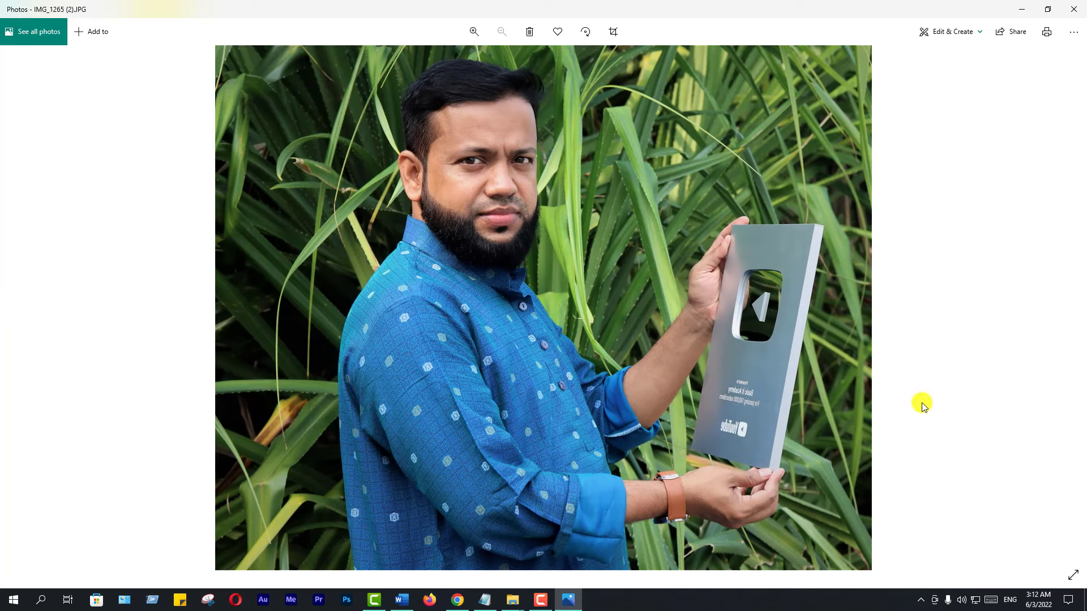
pyautogui.click(1072, 312)
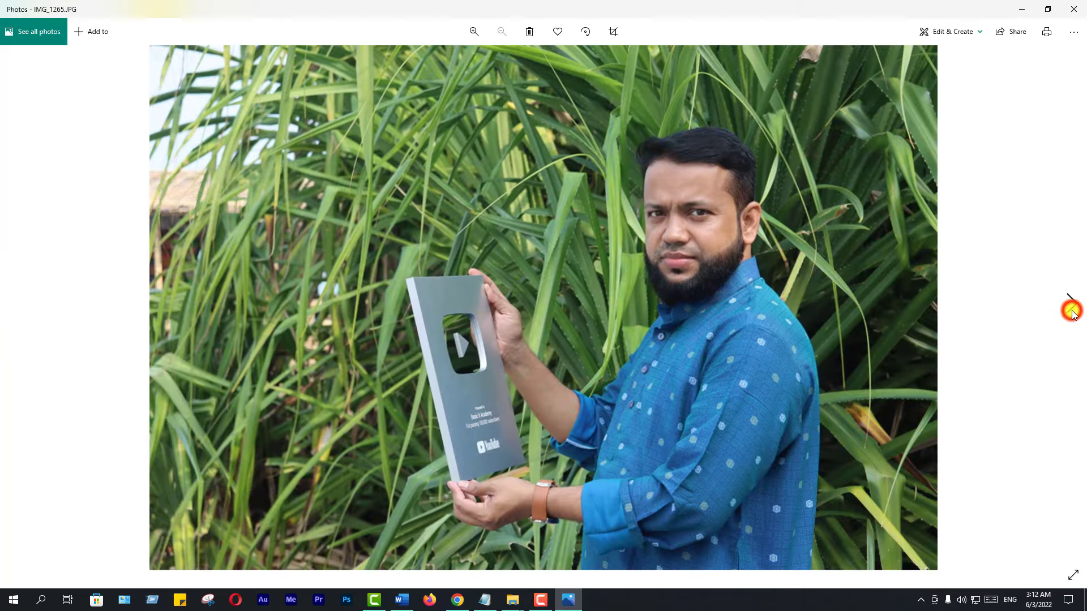
pyautogui.click(17, 304)
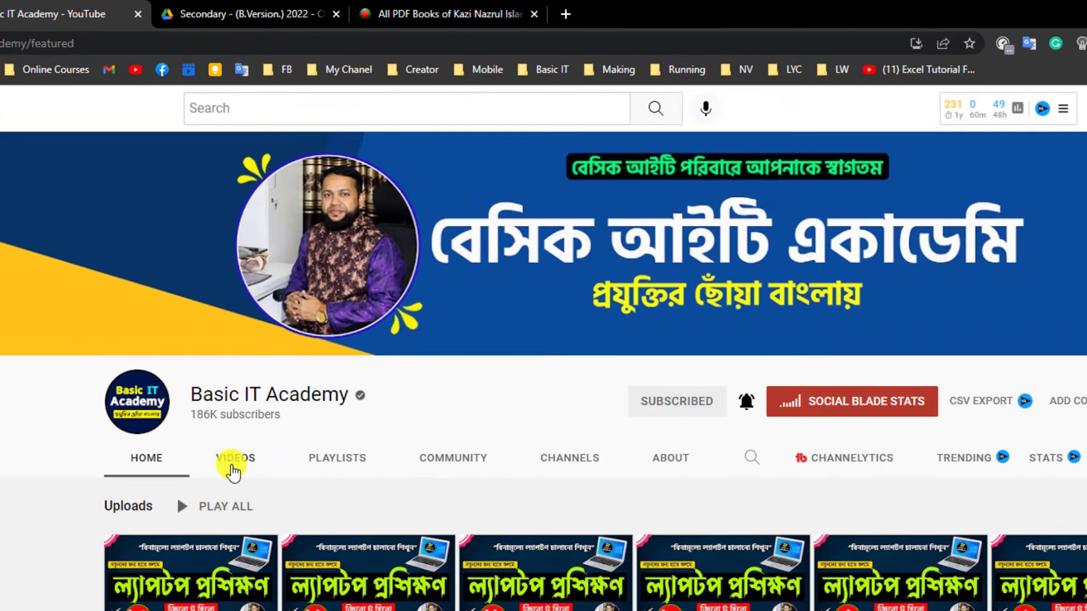
pyautogui.click(672, 460)
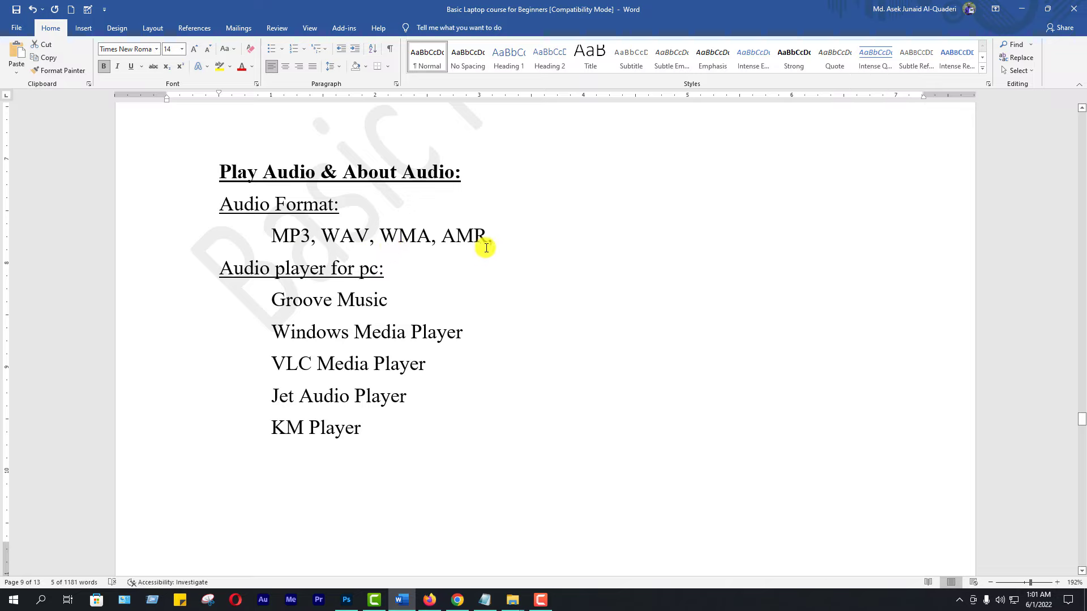
# Switch to the Music folder in File Explorer, check the file details of Liquid_Time, and minimize the window
pyautogui.click(512, 600)
pyautogui.click(478, 562)
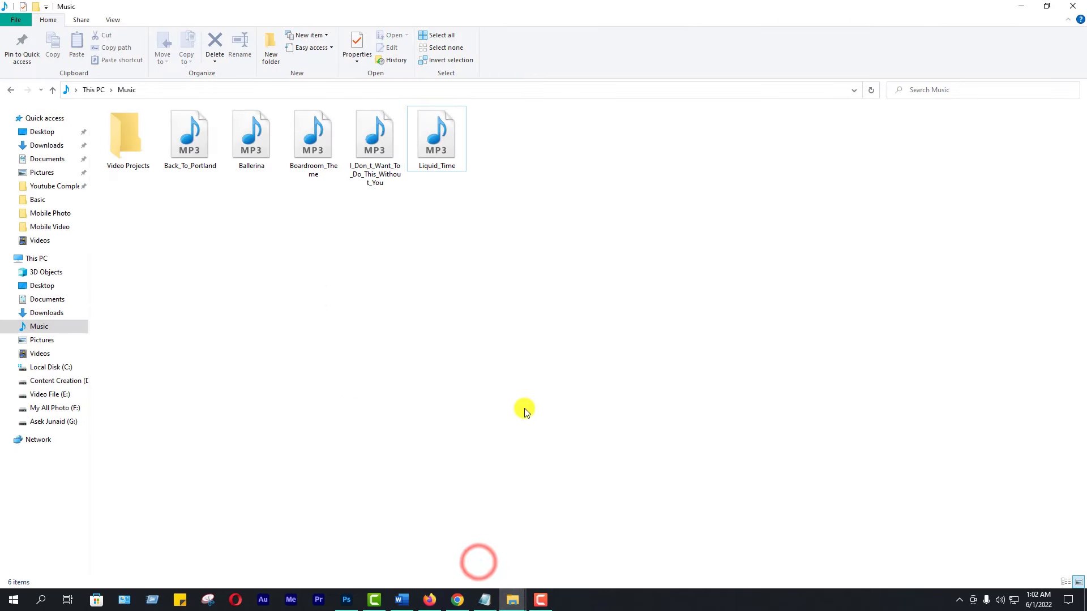
pyautogui.click(497, 369)
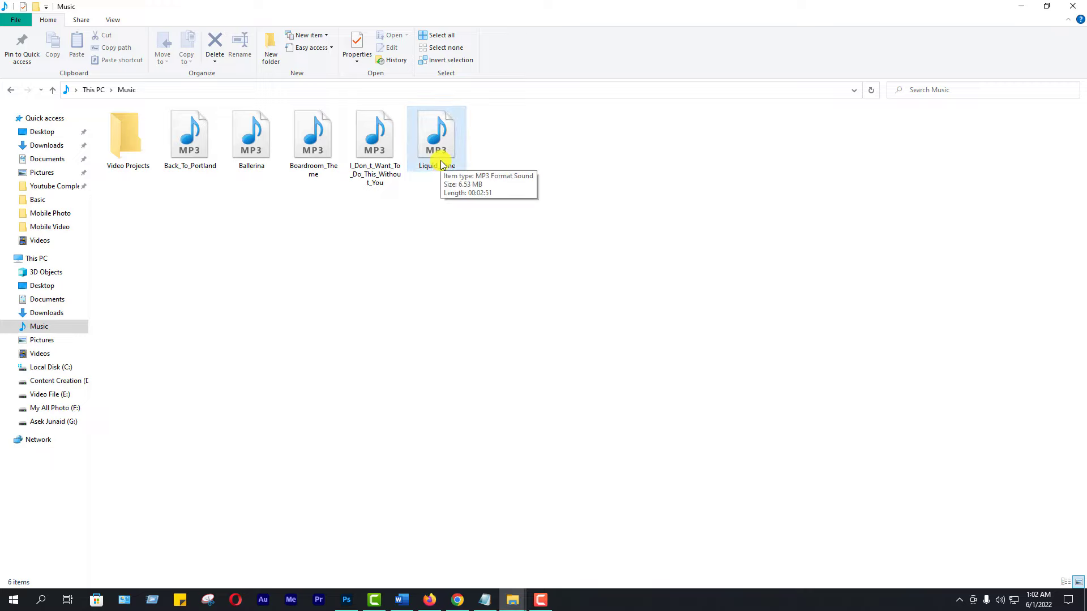
pyautogui.click(1022, 8)
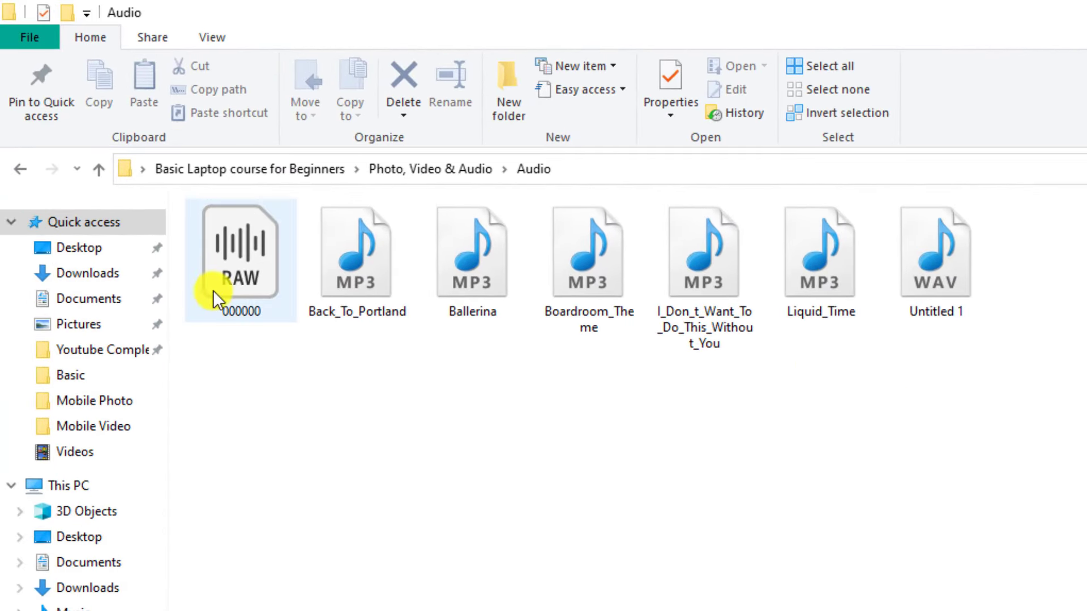
# Check the file details of 000000 and Untitled 1 in the Audio folder and of Boardroom_Theme in the Music folder
pyautogui.moveTo(243, 277)
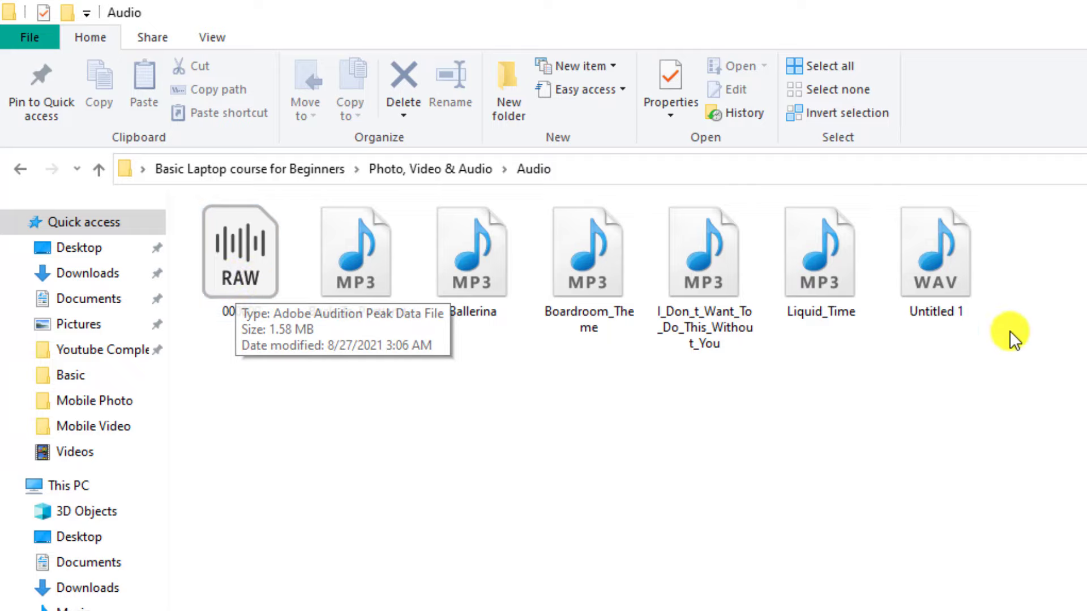
pyautogui.moveTo(945, 287)
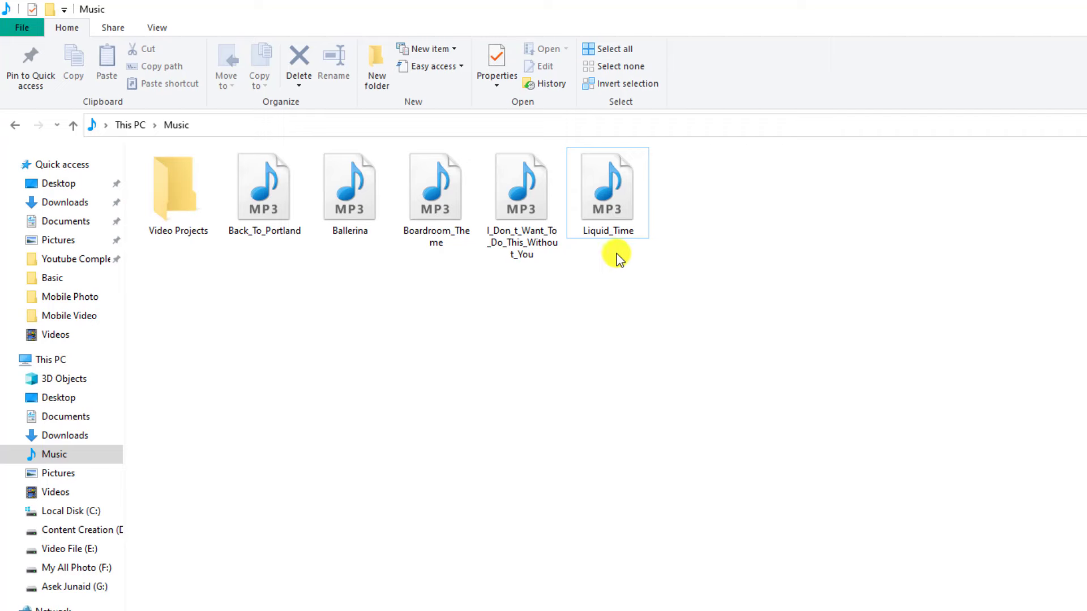
pyautogui.click(610, 224)
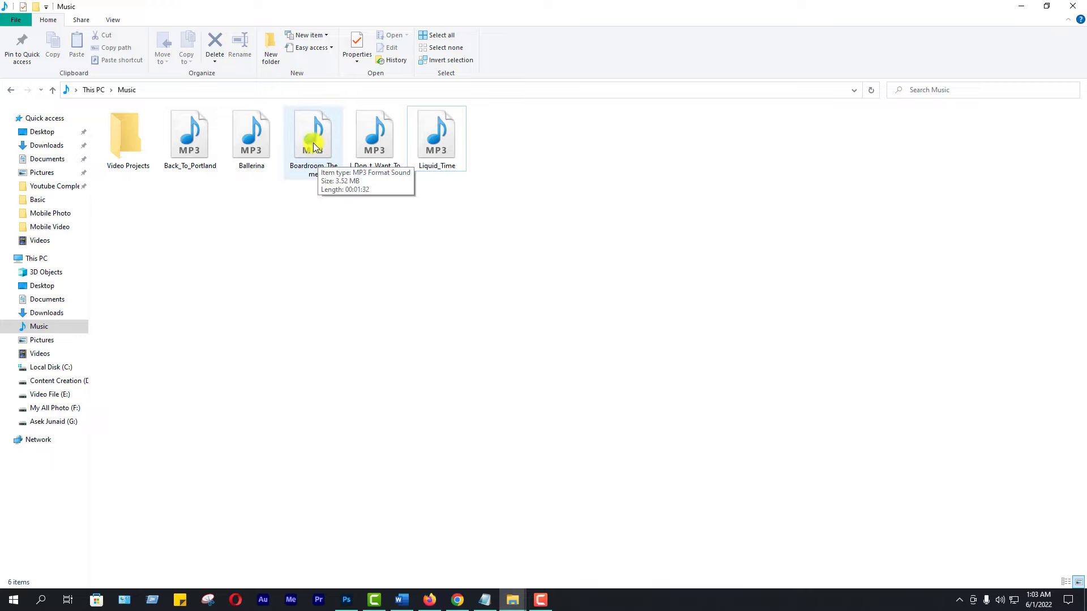
pyautogui.moveTo(318, 144)
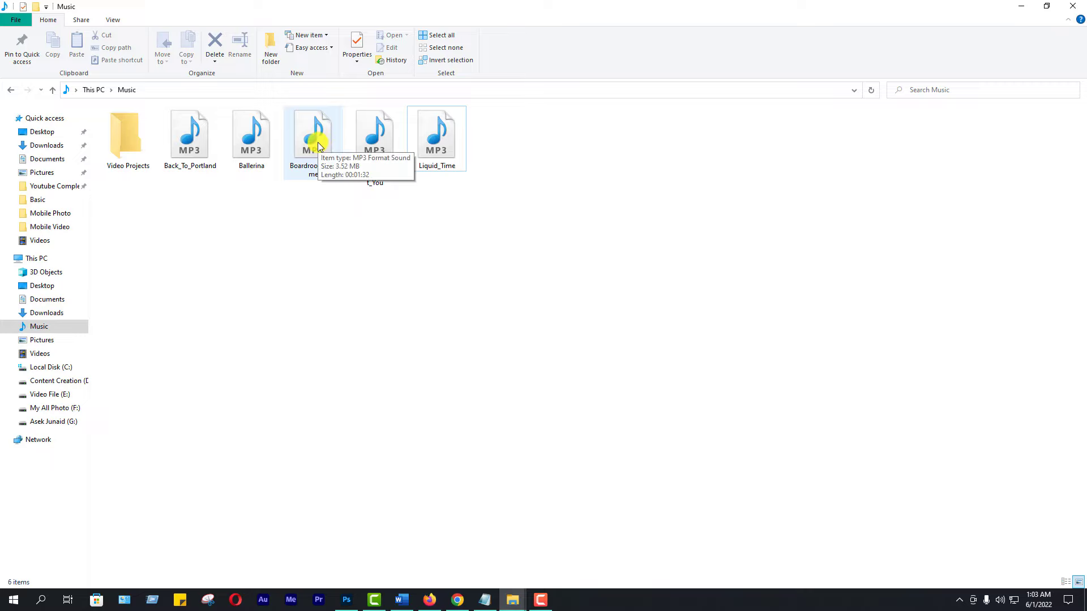